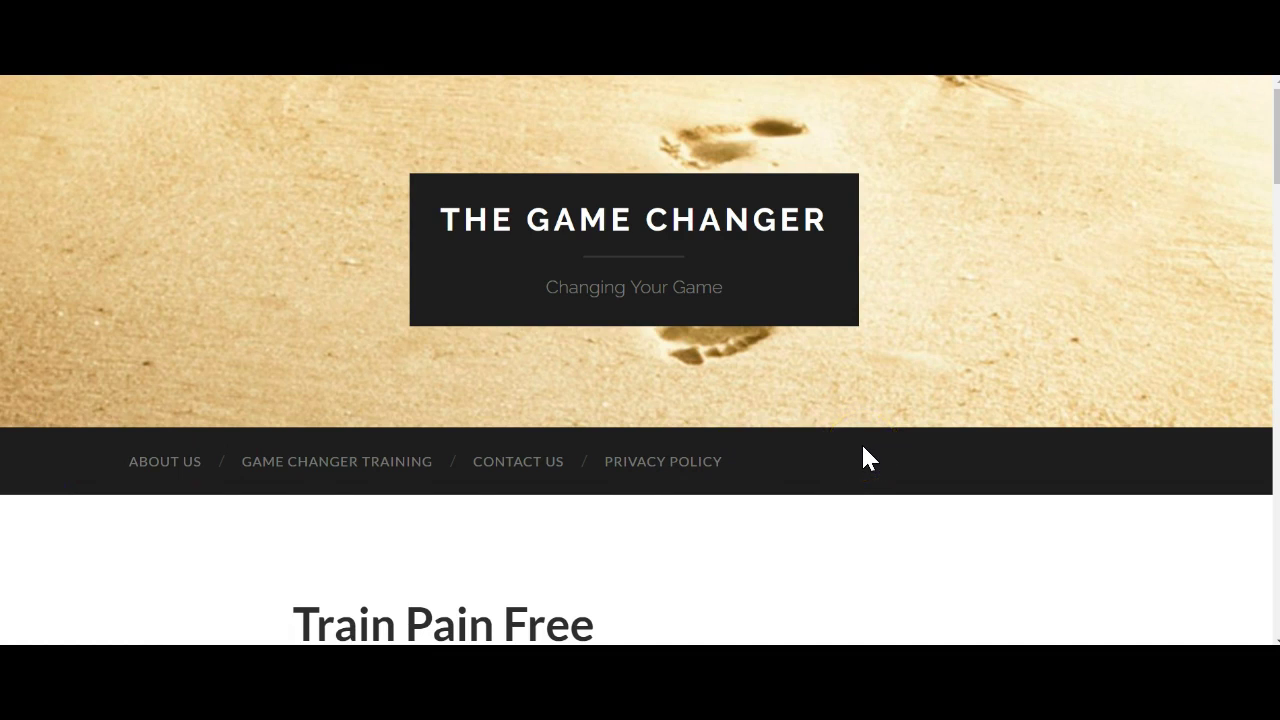
- Open the wp-admin login page of the personal WordPress site in a new browser tab
click(892, 428)
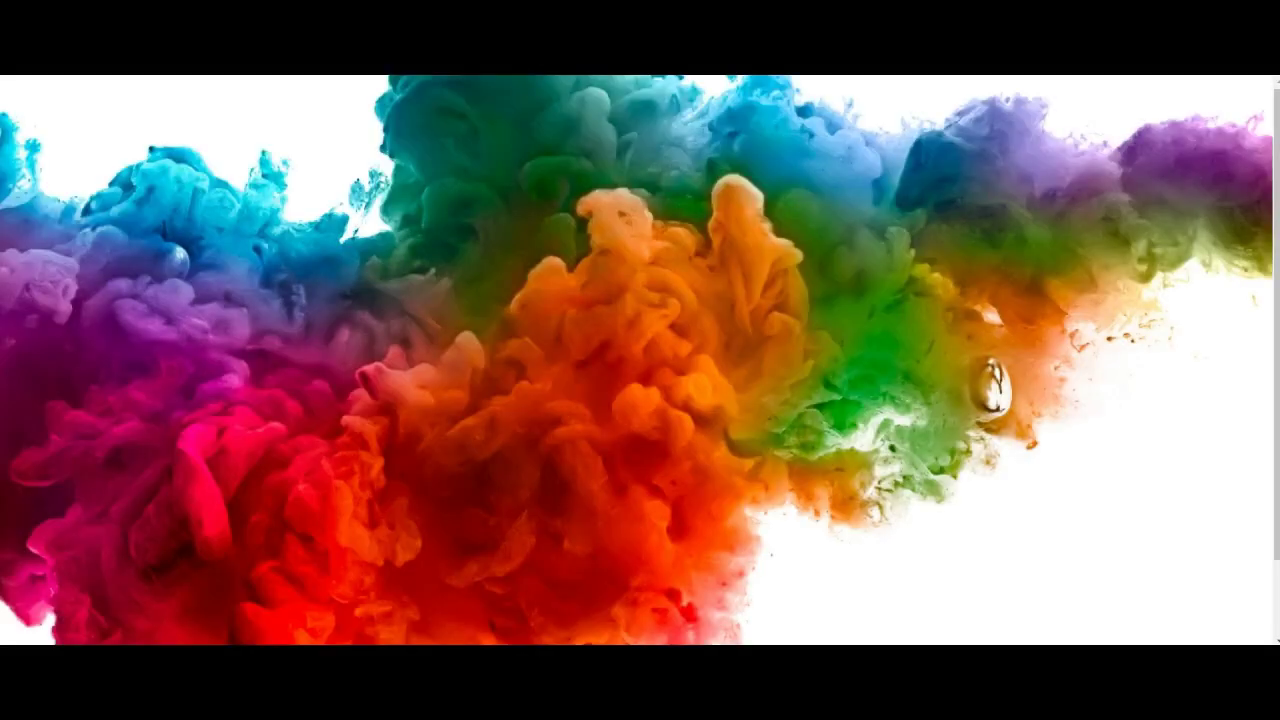
key(BackSpace)
text(nja)
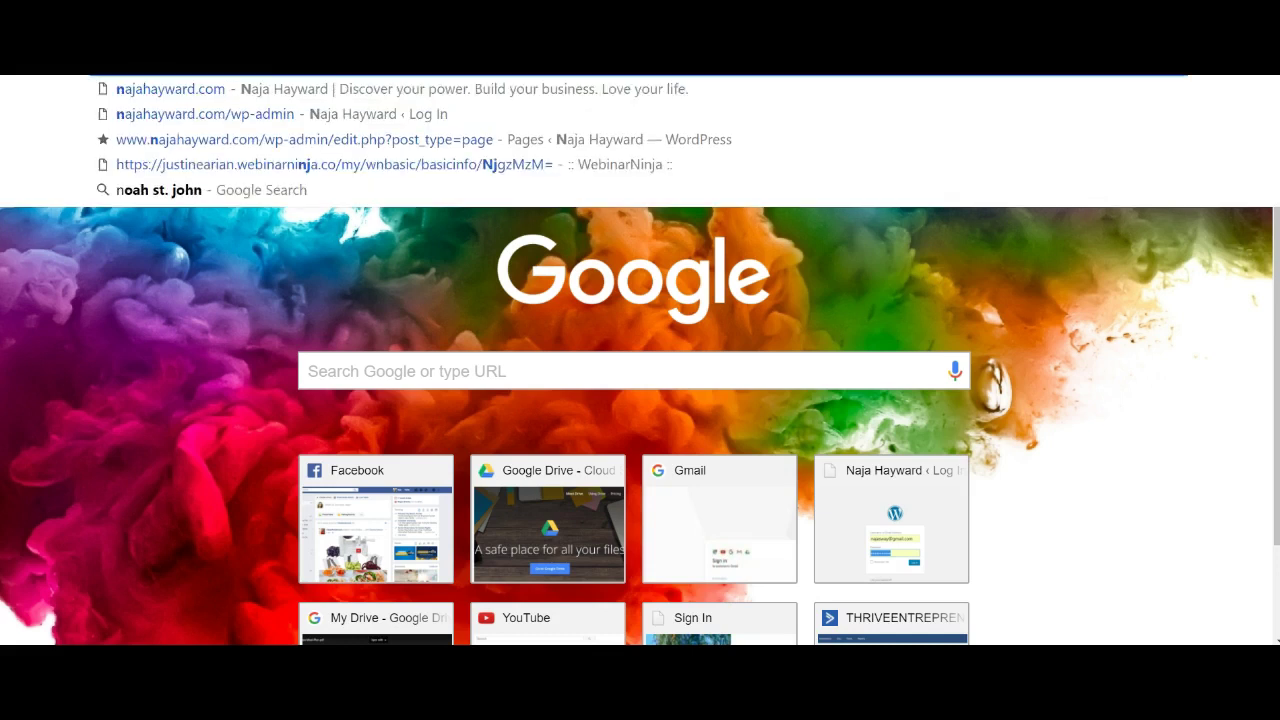
key(BackSpace)
key(BackSpace)
text(aja)
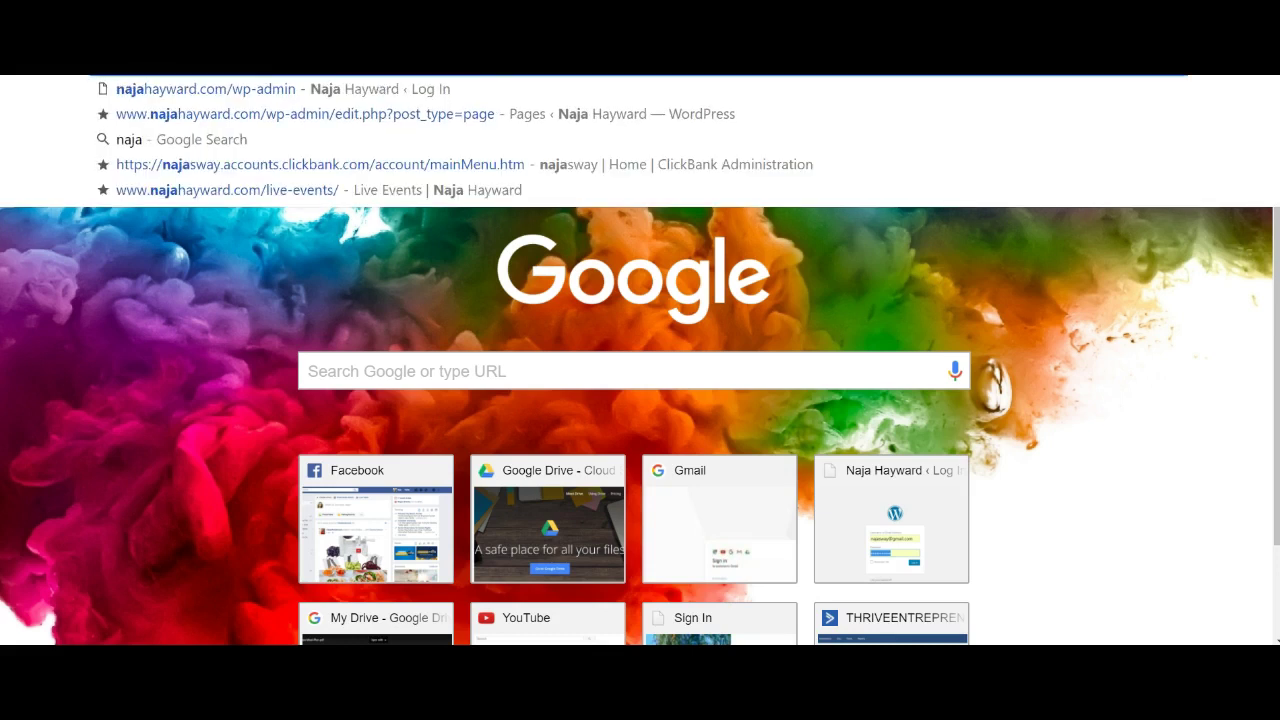
click(515, 88)
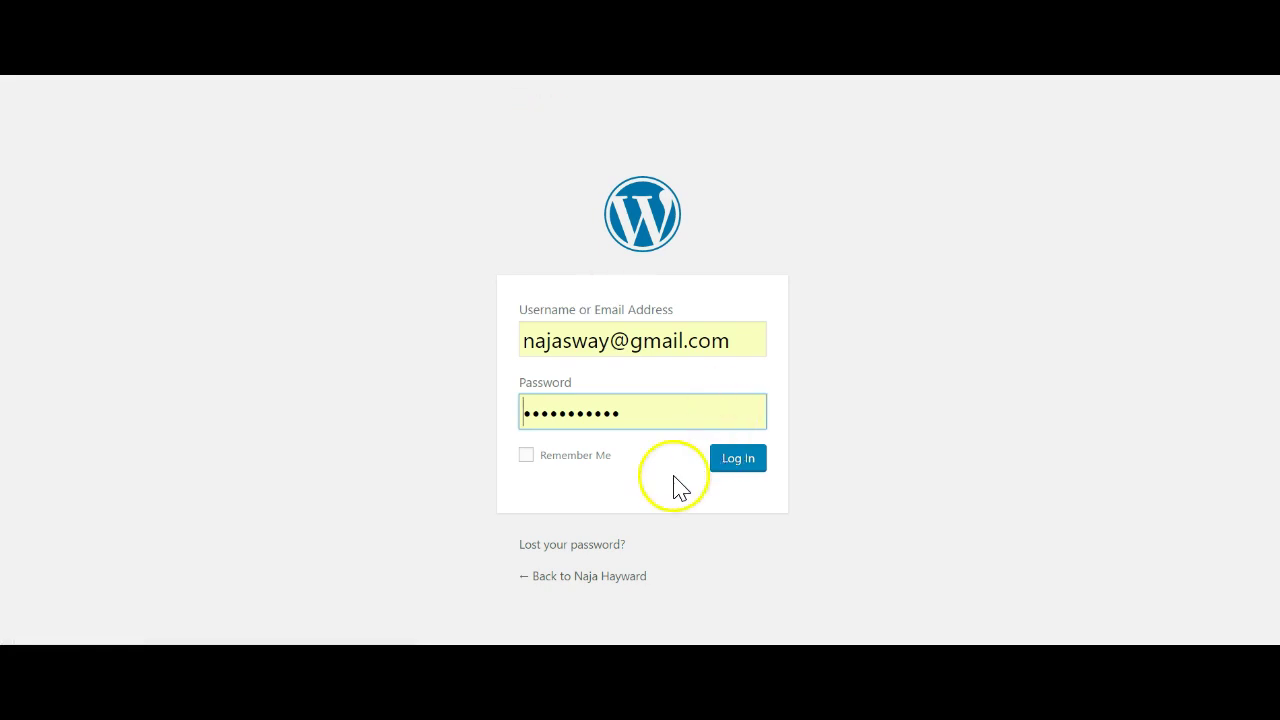
- Replace the prefilled account password on the WordPress login form and log in to the dashboard
drag(620, 413, 490, 422)
text(••)
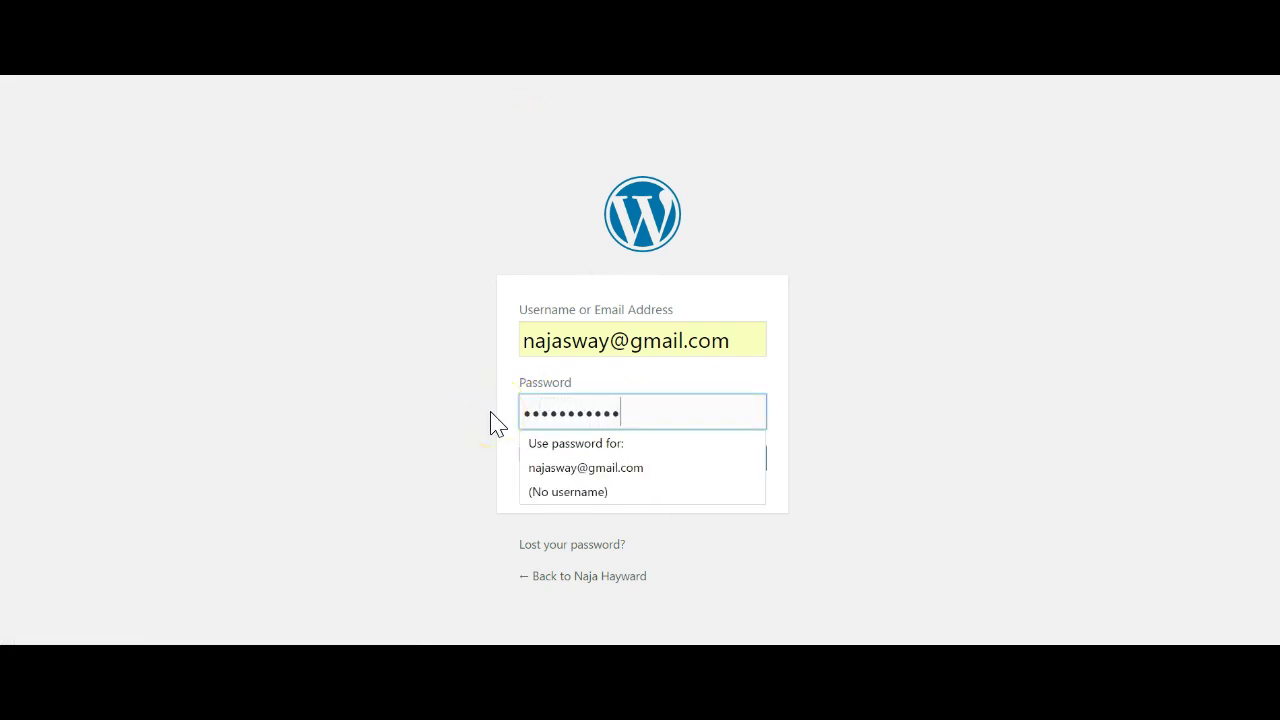
click(468, 471)
click(735, 463)
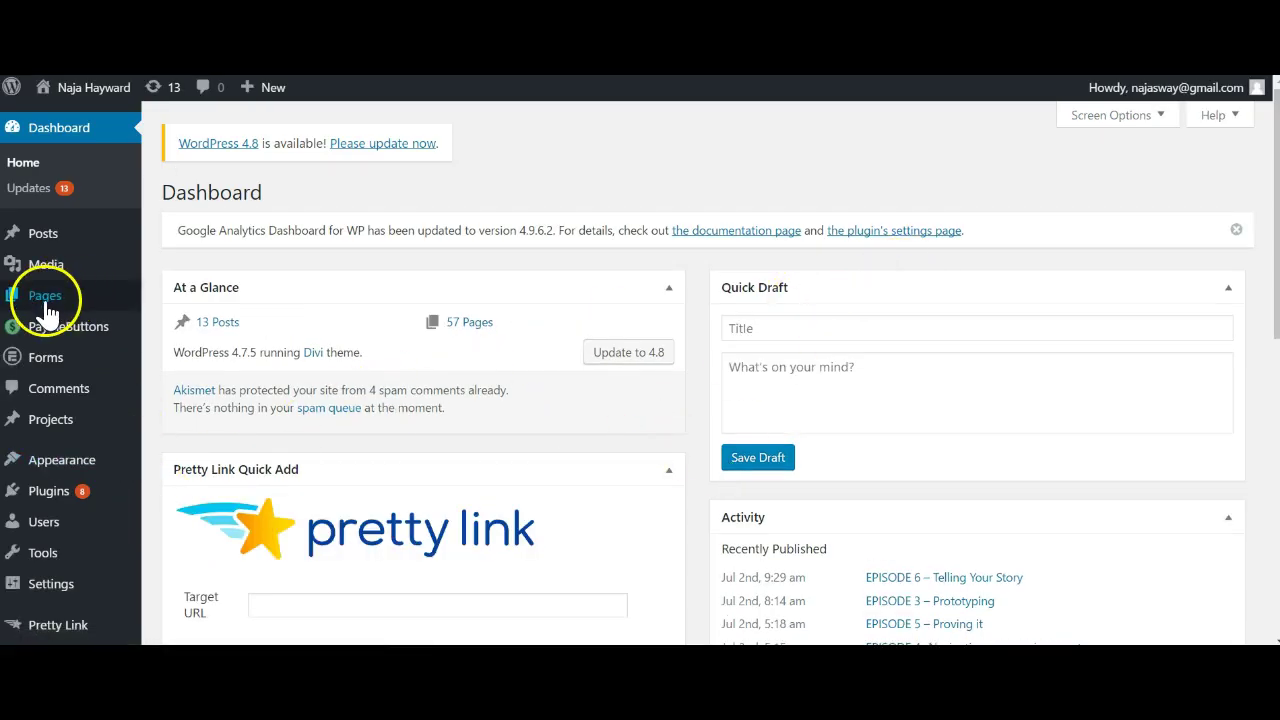
- Open the "30 Day Focused Action Plan – Monthly Growth Forum Sales Page" for editing and view its page template options
click(170, 300)
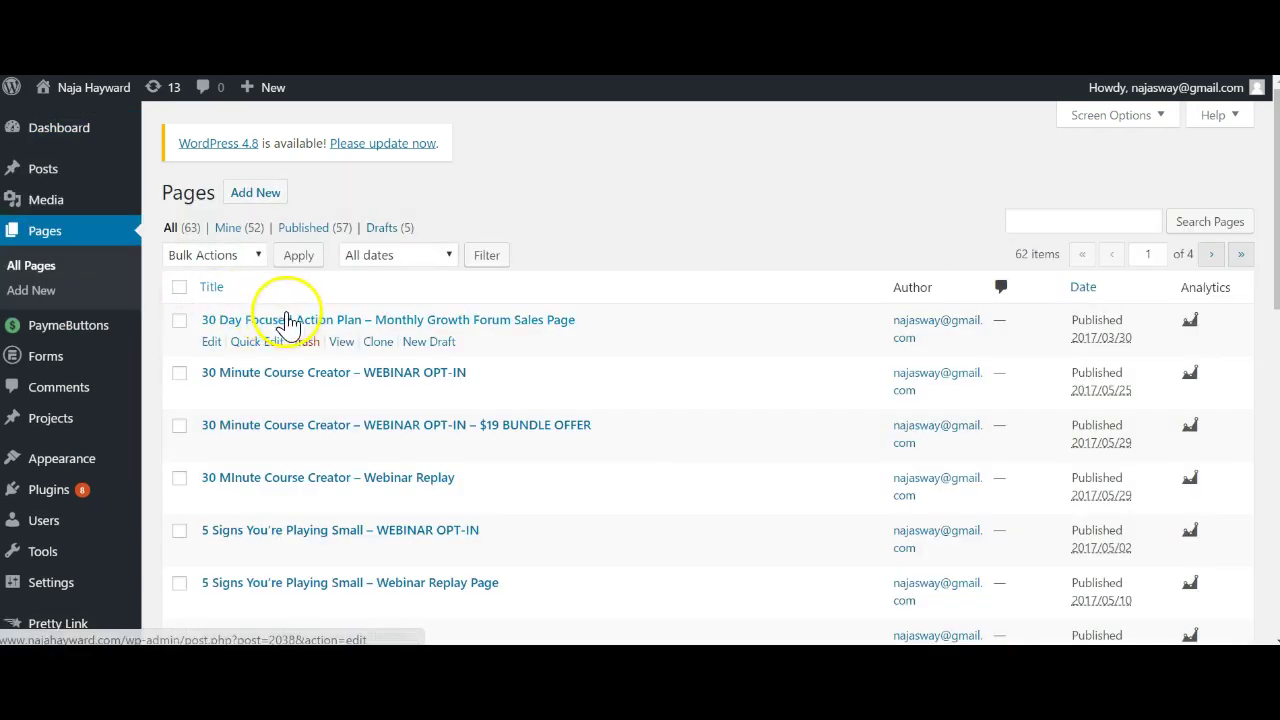
click(493, 320)
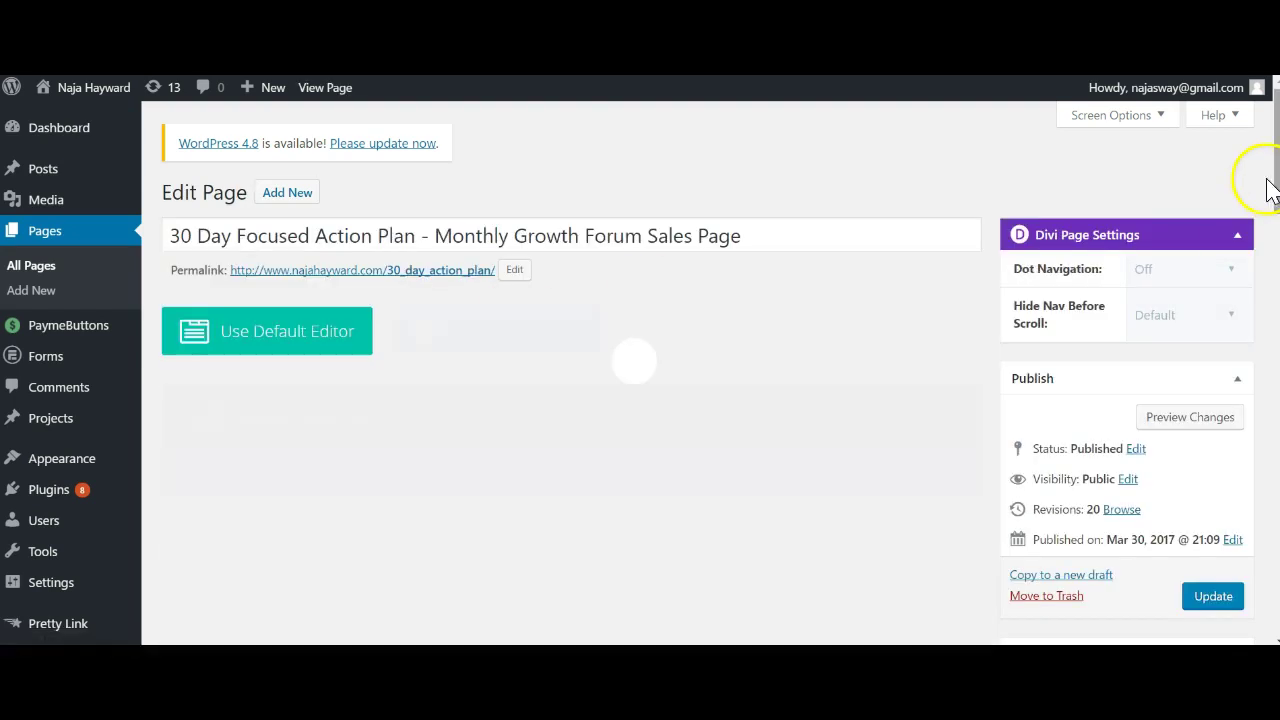
scroll(1262, 194, down, 3)
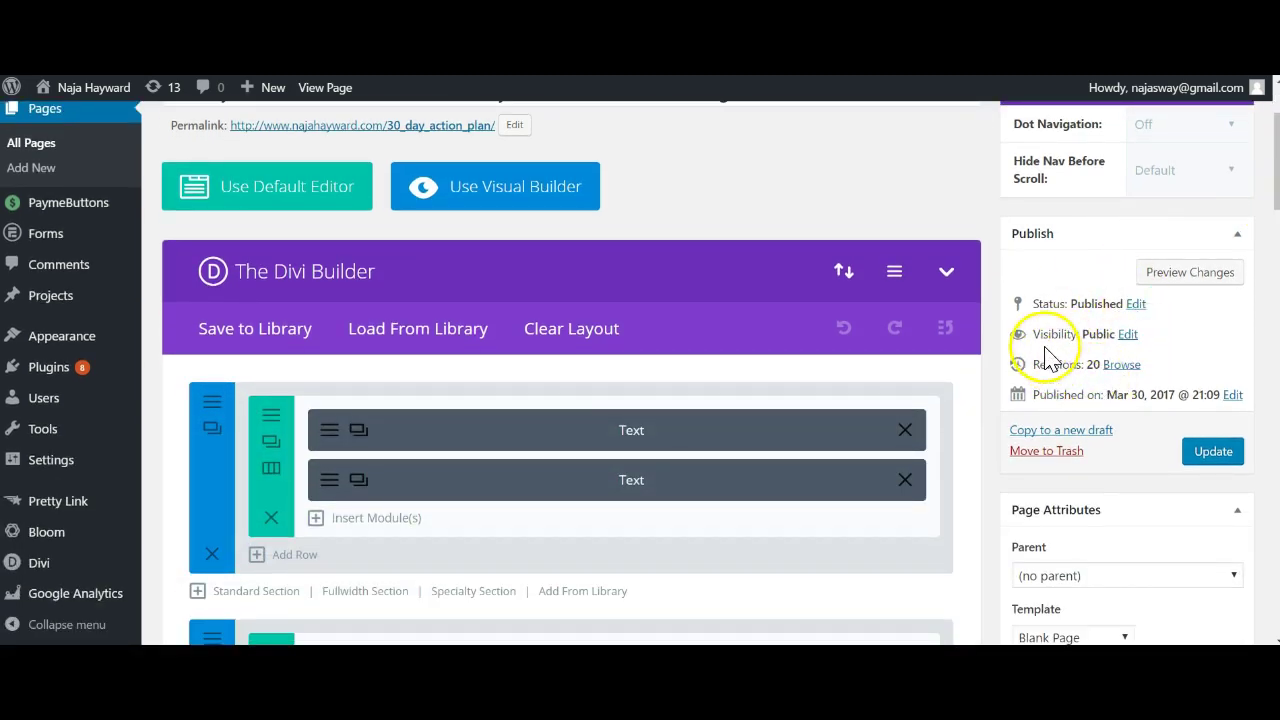
scroll(1272, 180, down, 3)
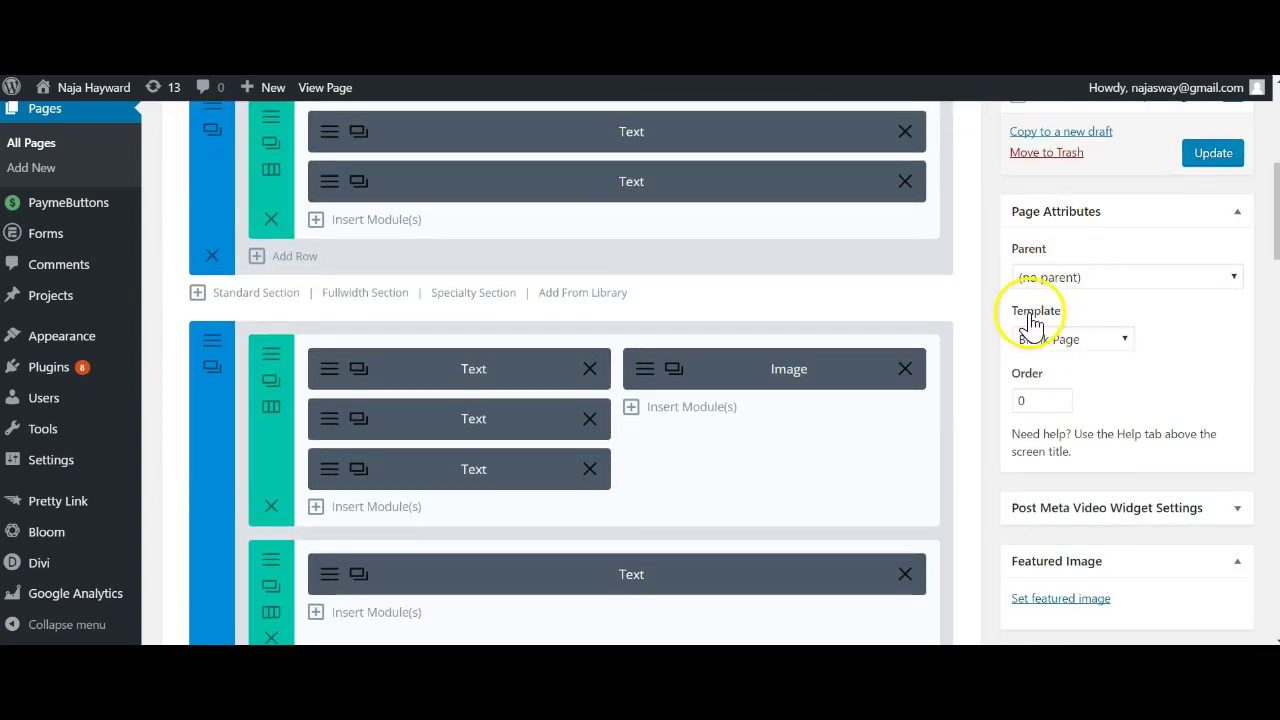
click(1126, 346)
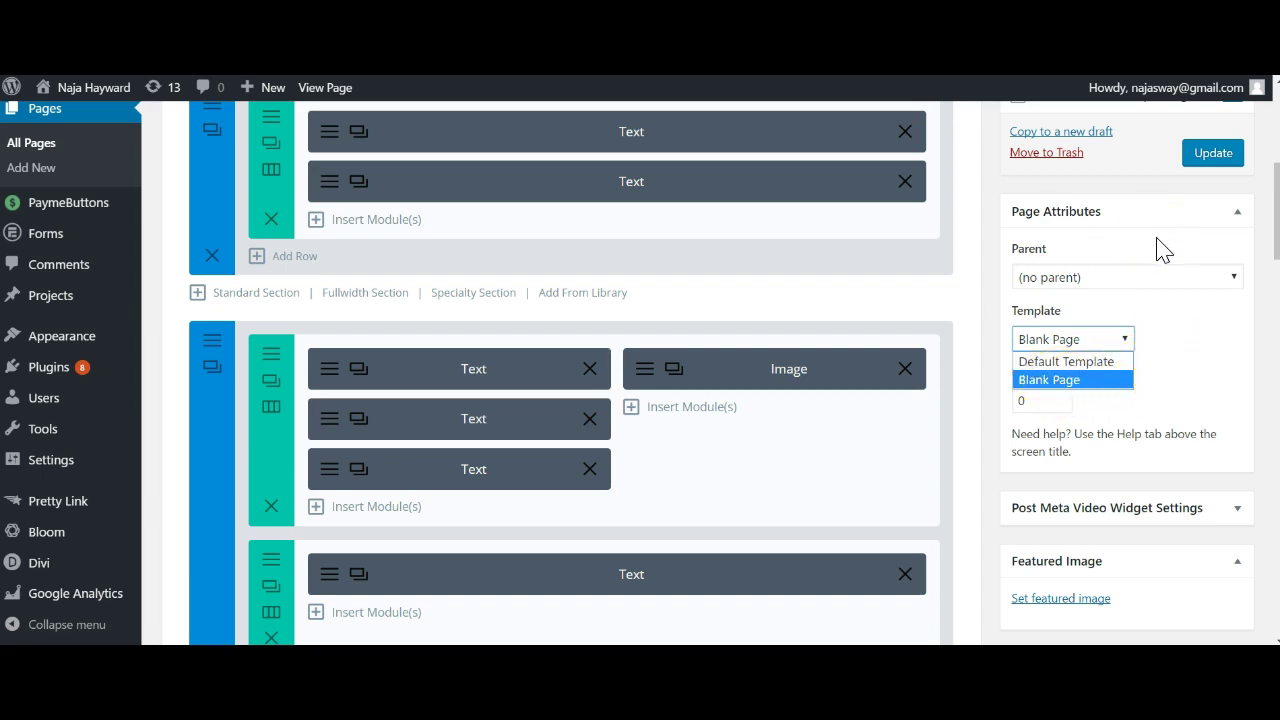
scroll(1277, 188, up, 1)
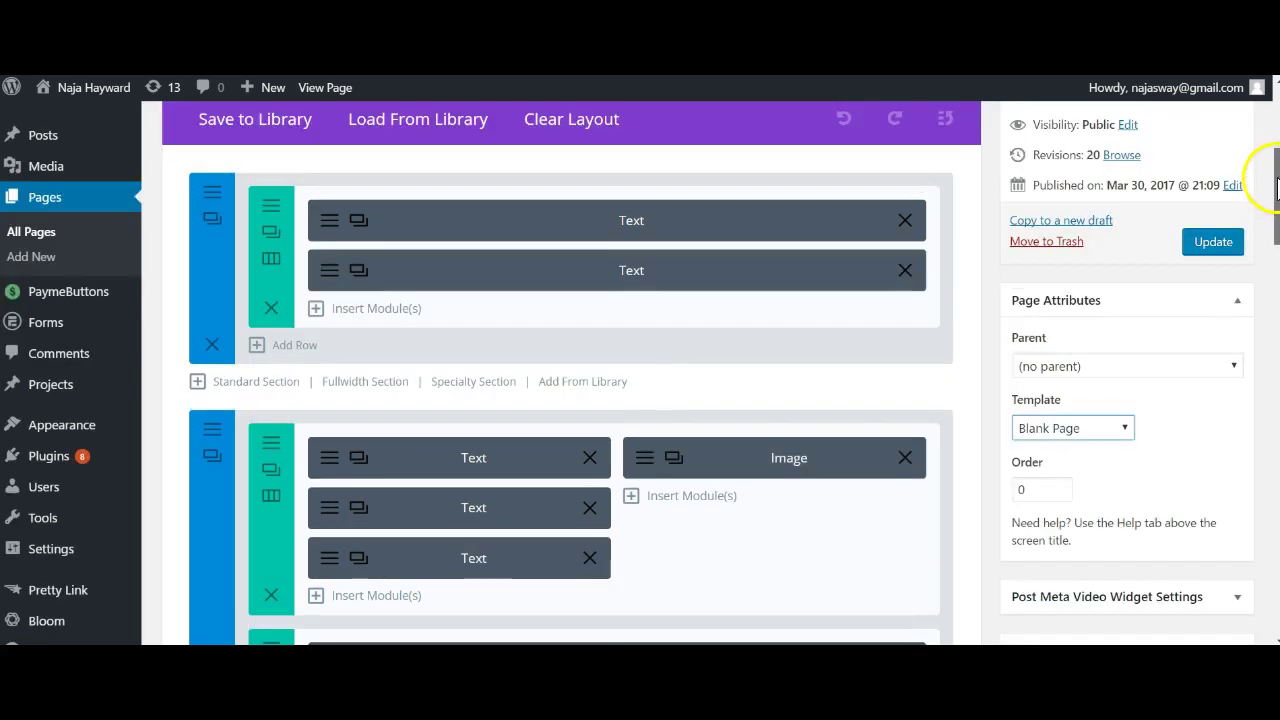
drag(1277, 188, 1257, 114)
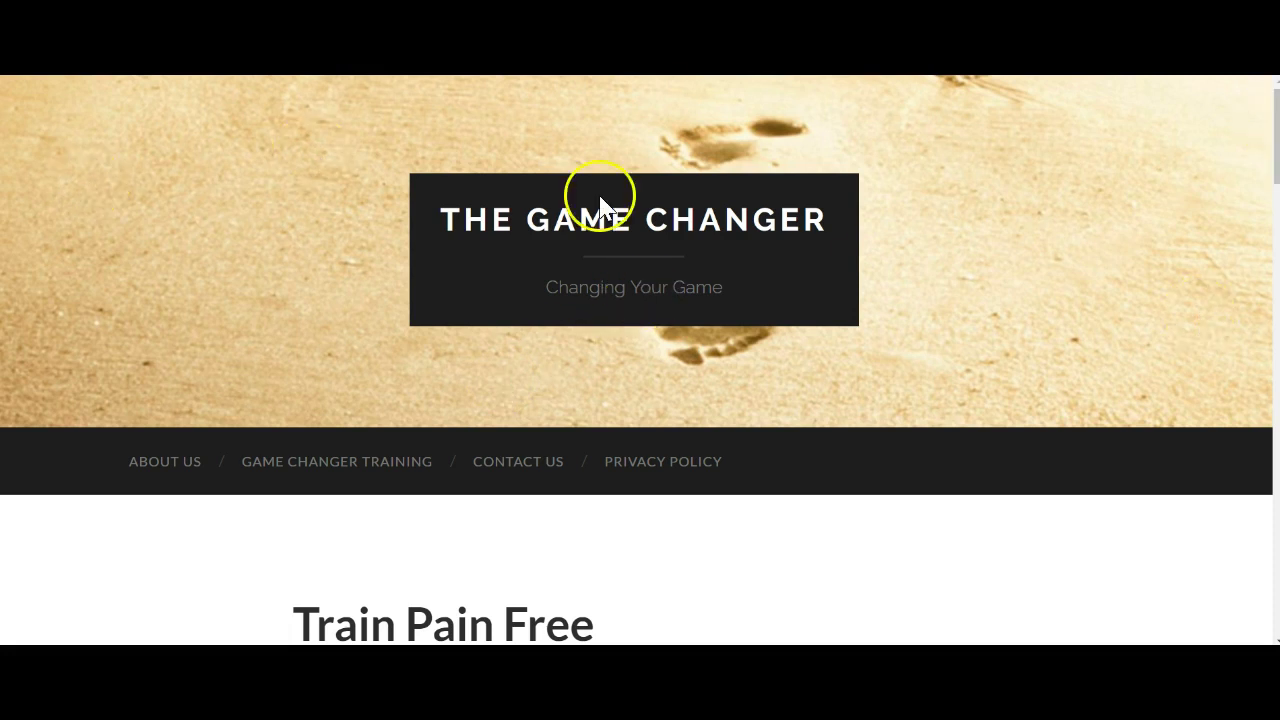
- Return to The Game Changer site and examine the Train Pain Free page's header, banner image, bulleted topics and opening text
drag(1268, 114, 1270, 203)
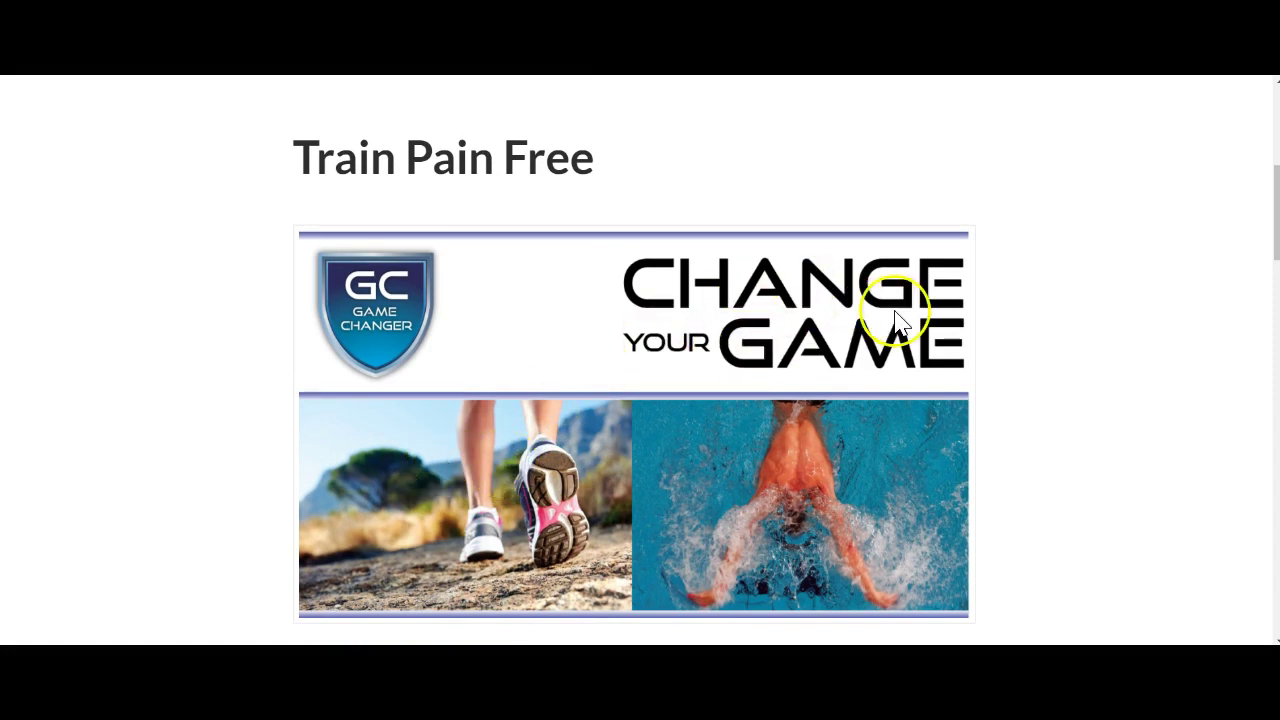
mouse_move(1276, 217)
mouse_down()
mouse_move(1269, 143)
mouse_move(1272, 215)
mouse_up()
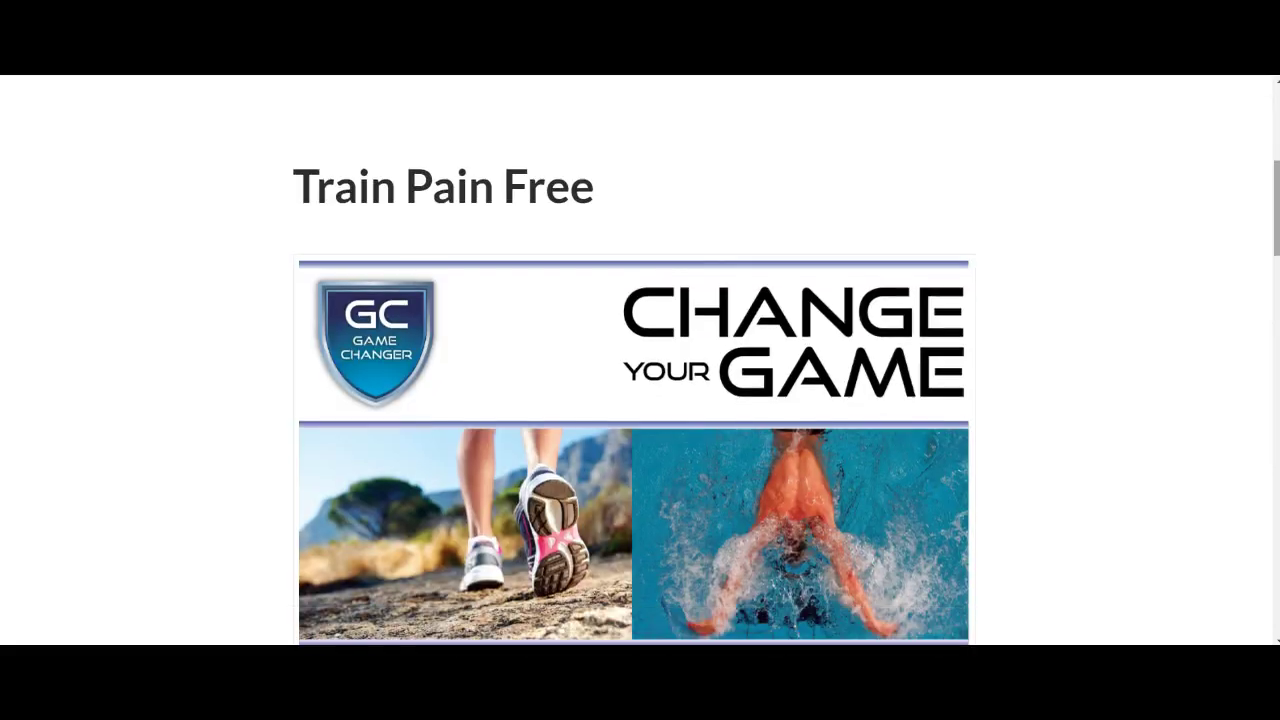
click(387, 348)
click(1276, 240)
drag(1276, 240, 1228, 250)
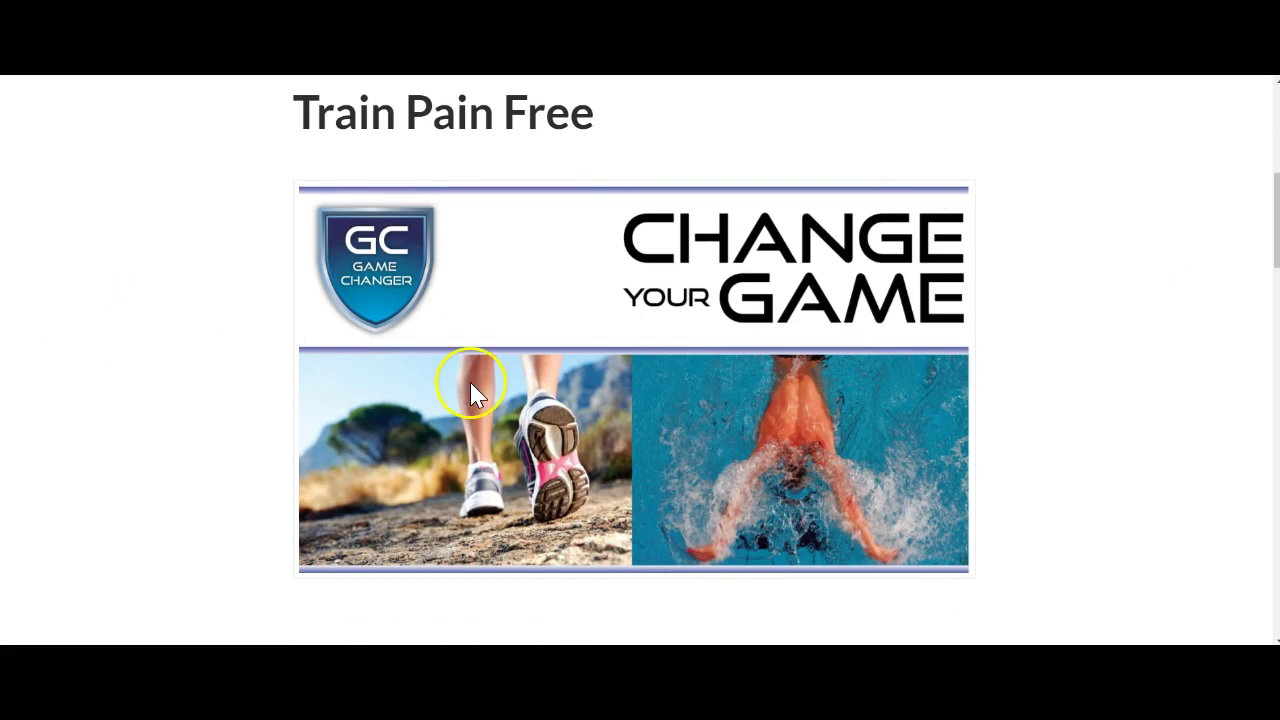
drag(1275, 214, 1023, 234)
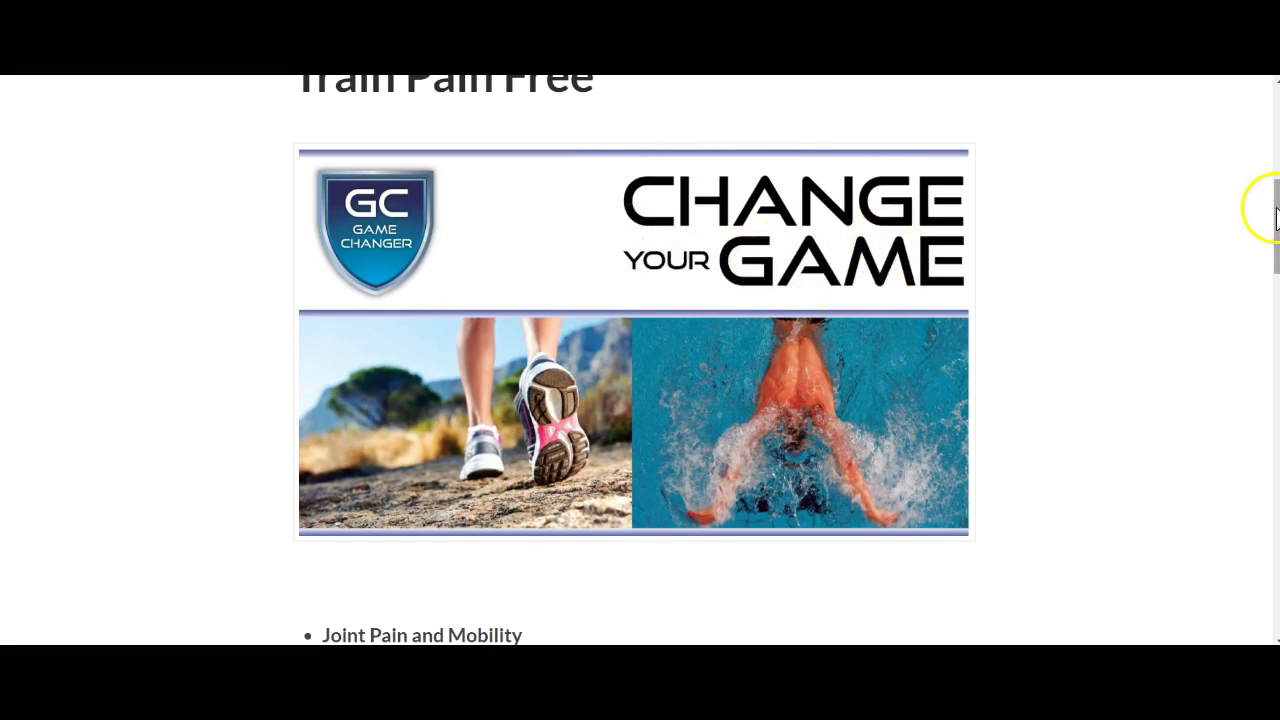
drag(1276, 208, 1276, 293)
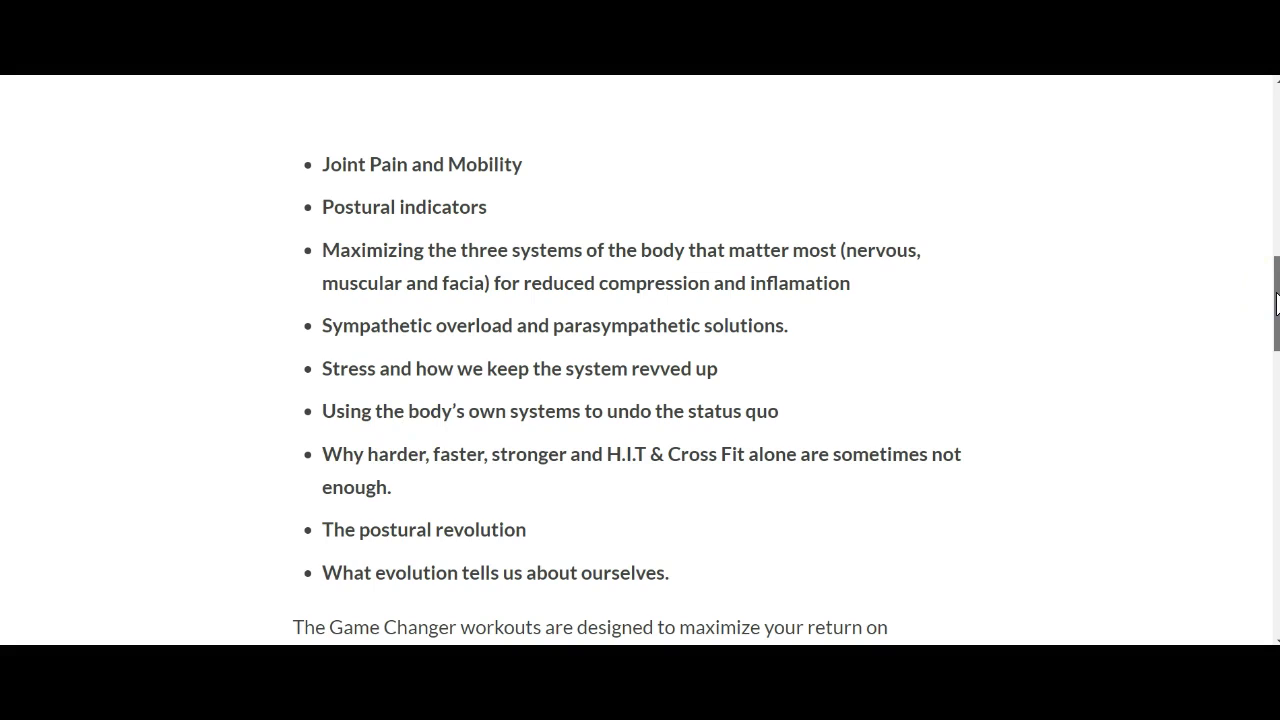
mouse_move(1277, 305)
mouse_down()
mouse_move(1277, 318)
mouse_move(1277, 307)
mouse_up()
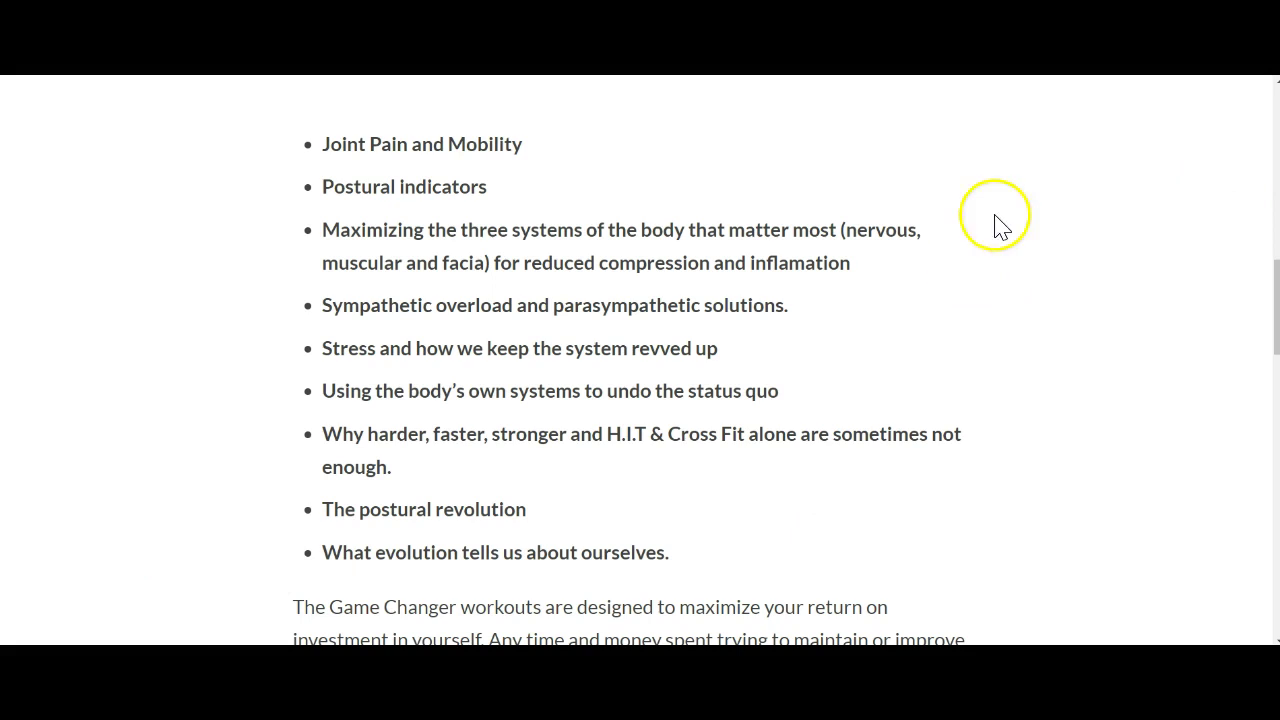
drag(1276, 295, 651, 371)
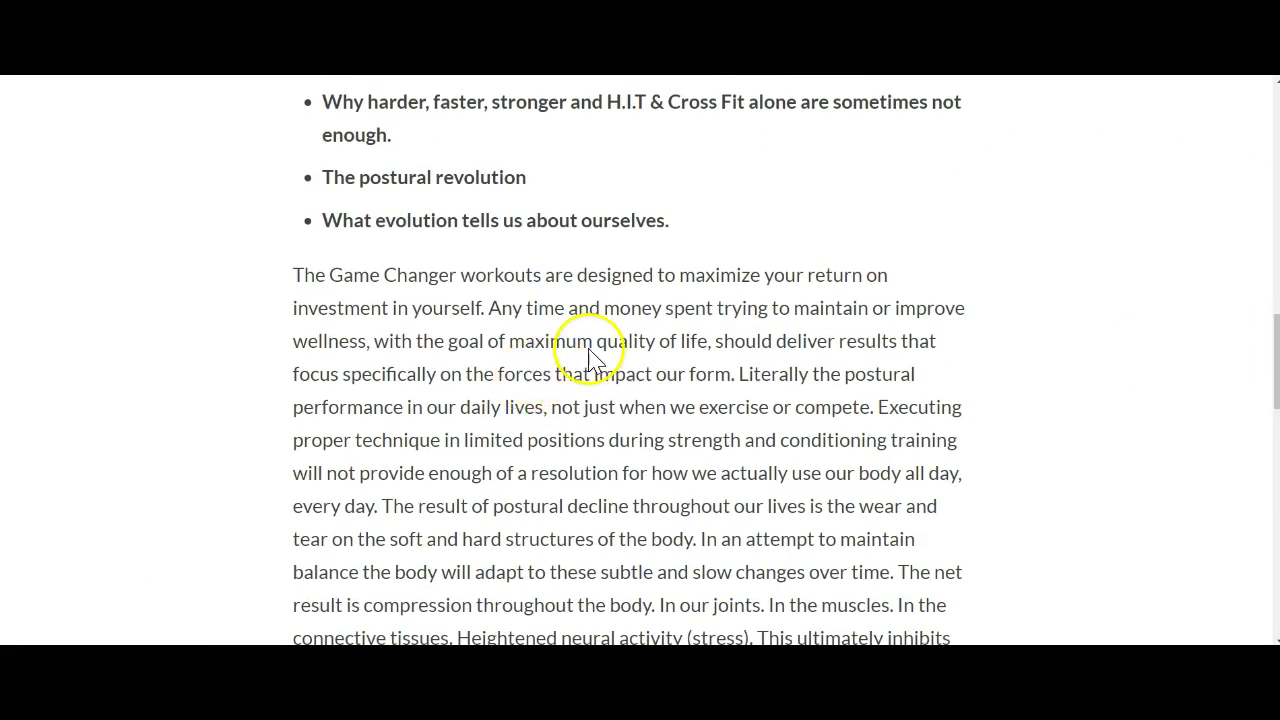
mouse_move(1275, 343)
mouse_down()
mouse_move(1276, 560)
mouse_move(1274, 361)
mouse_up()
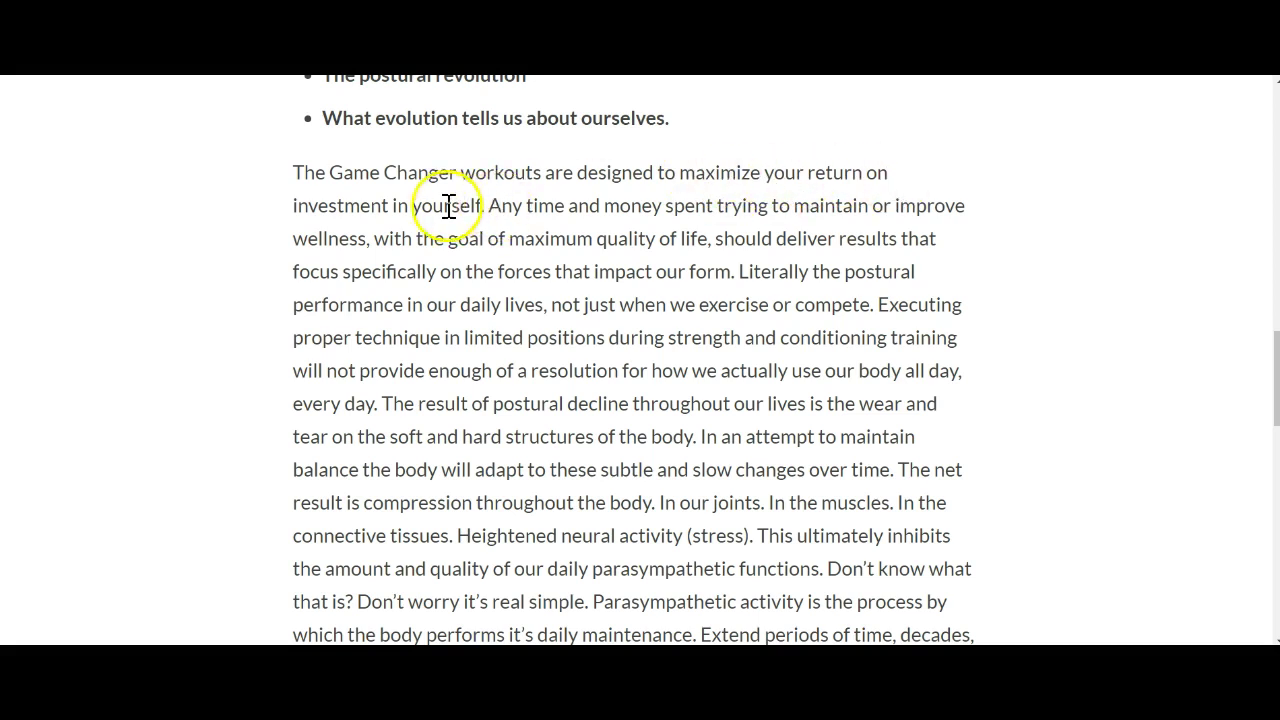
- Highlight the sentence "The Game Changer workouts are designed to maximize your return on investment in yourself." and review the text around it
drag(494, 207, 297, 178)
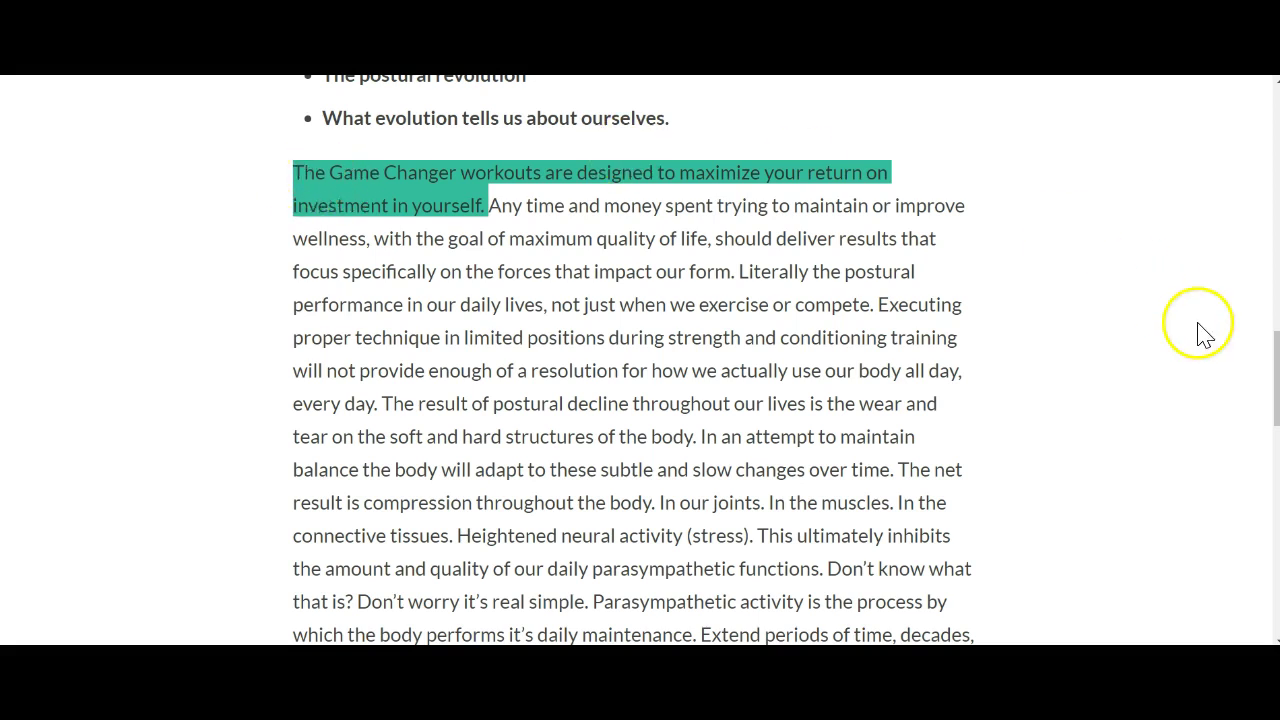
drag(1276, 352, 1276, 353)
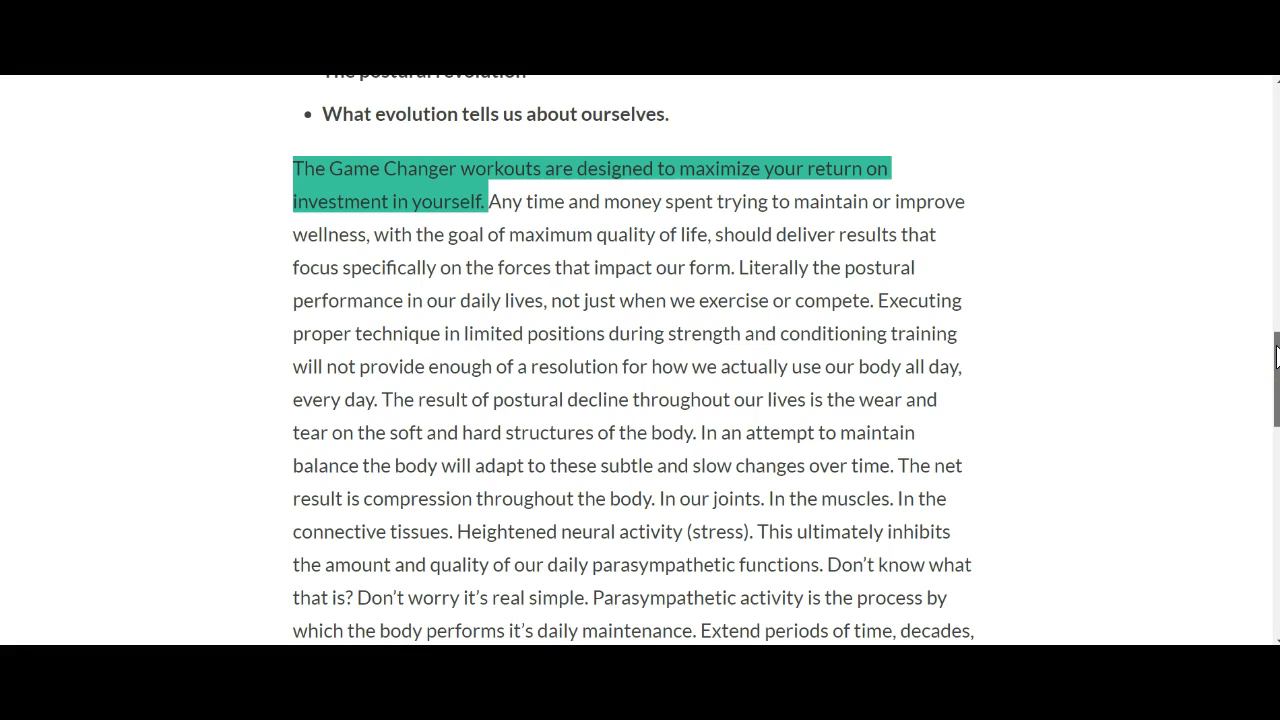
scroll(1276, 355, down, 1)
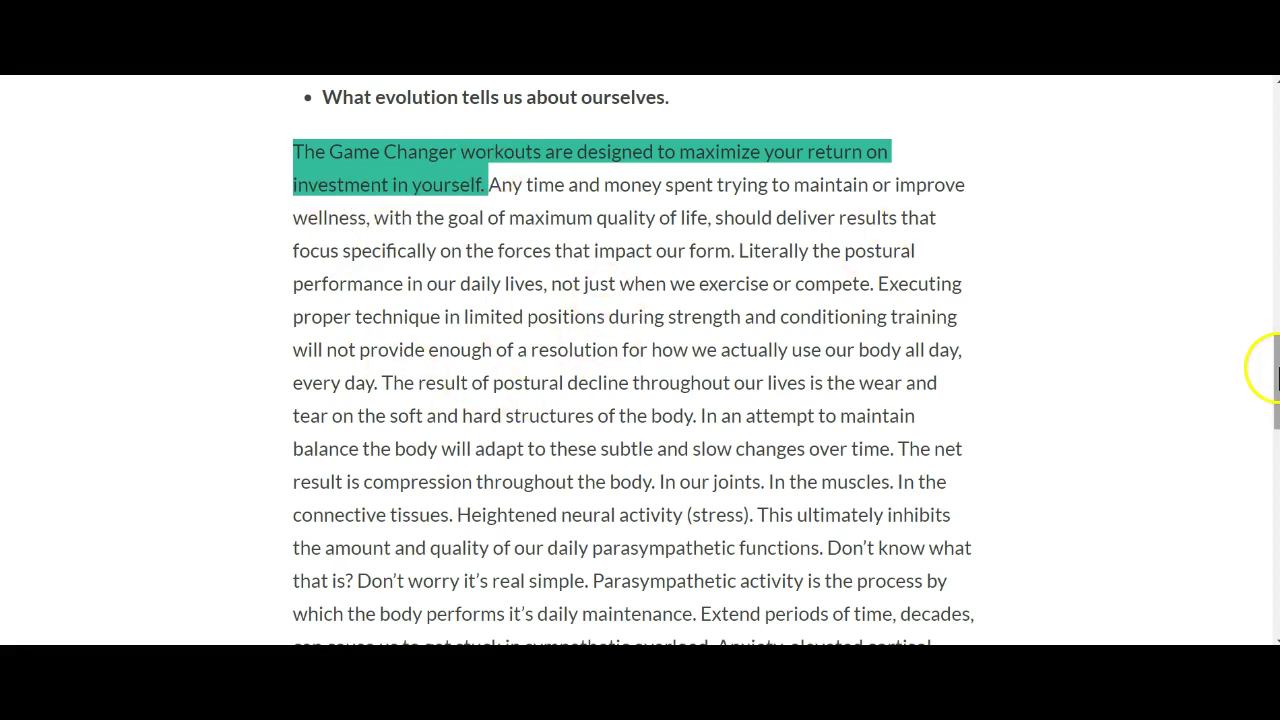
drag(1276, 378, 1276, 473)
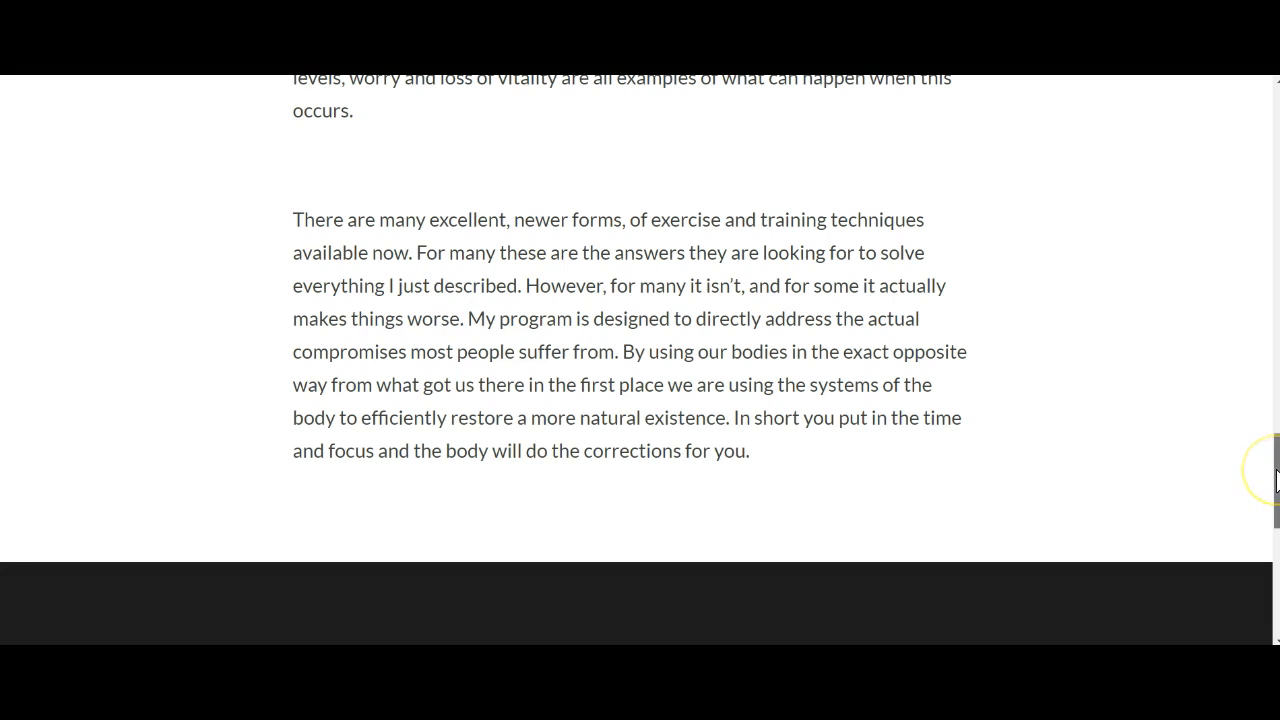
drag(1276, 478, 1276, 380)
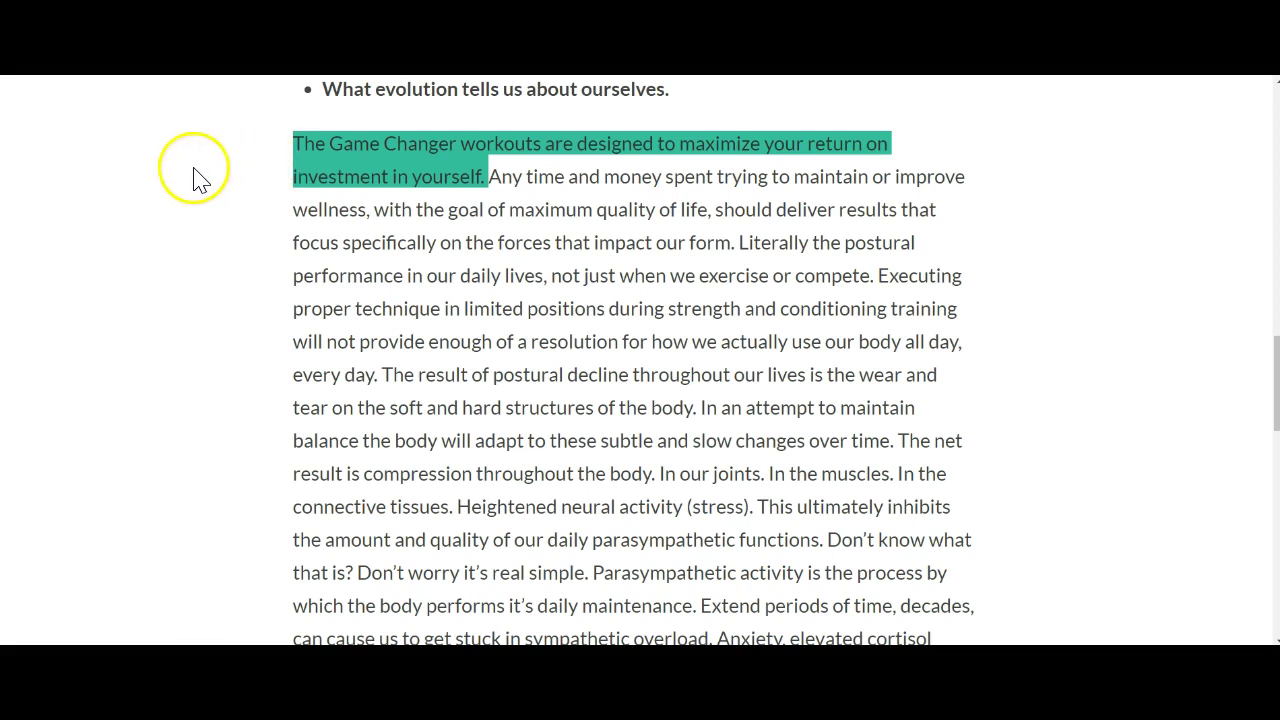
drag(1276, 385, 1262, 290)
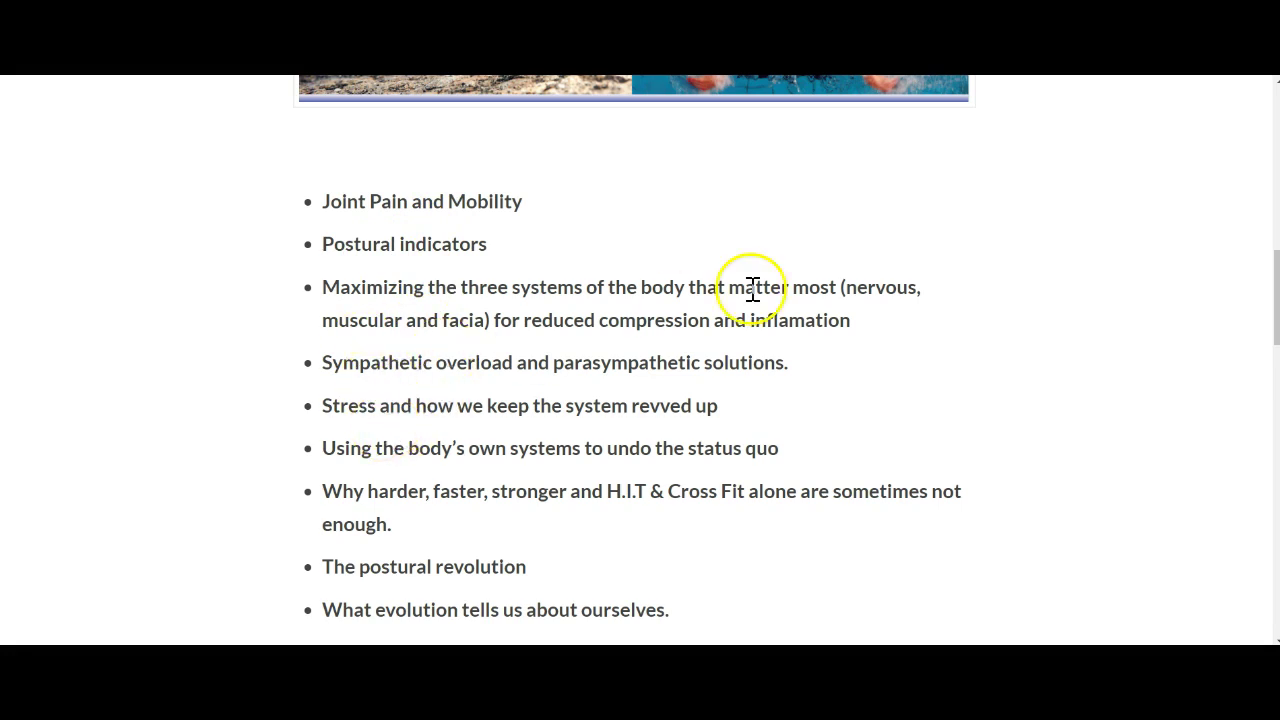
- In the closing paragraph, highlight "everything I just described." and the following sentence from "However, for many it isn't" to "makes things worse."
drag(1276, 316, 1276, 480)
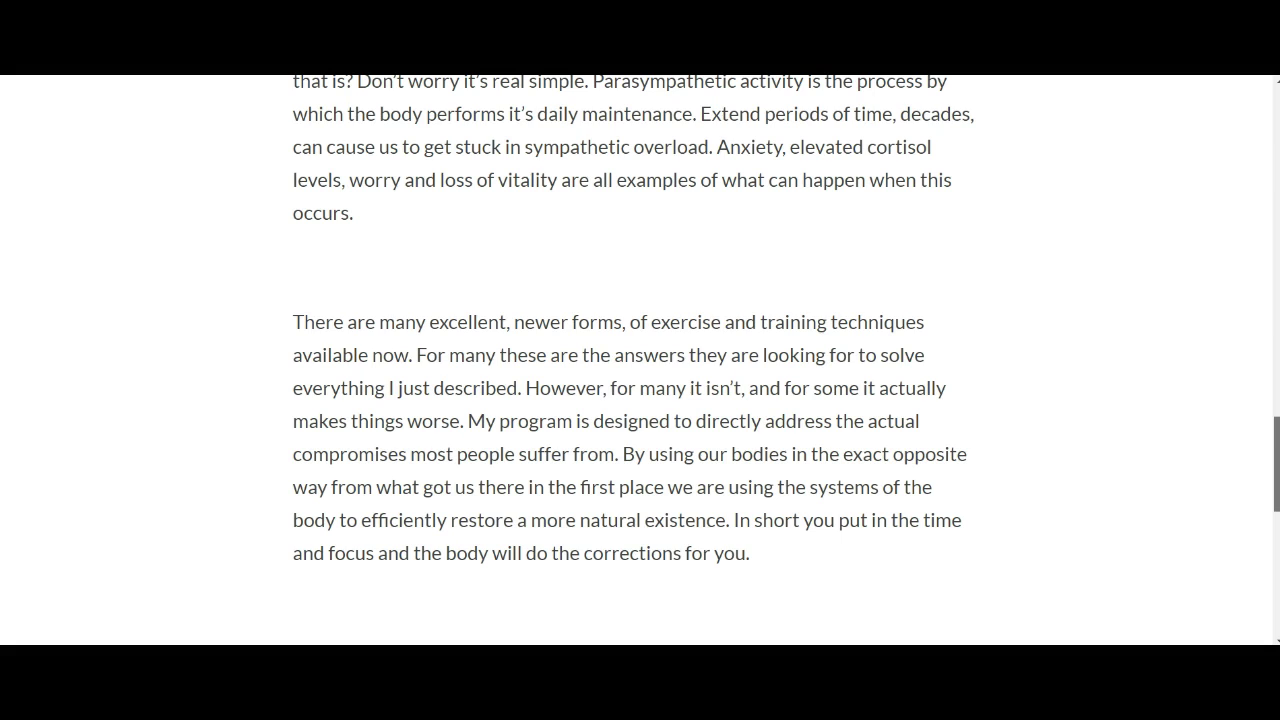
drag(529, 389, 297, 393)
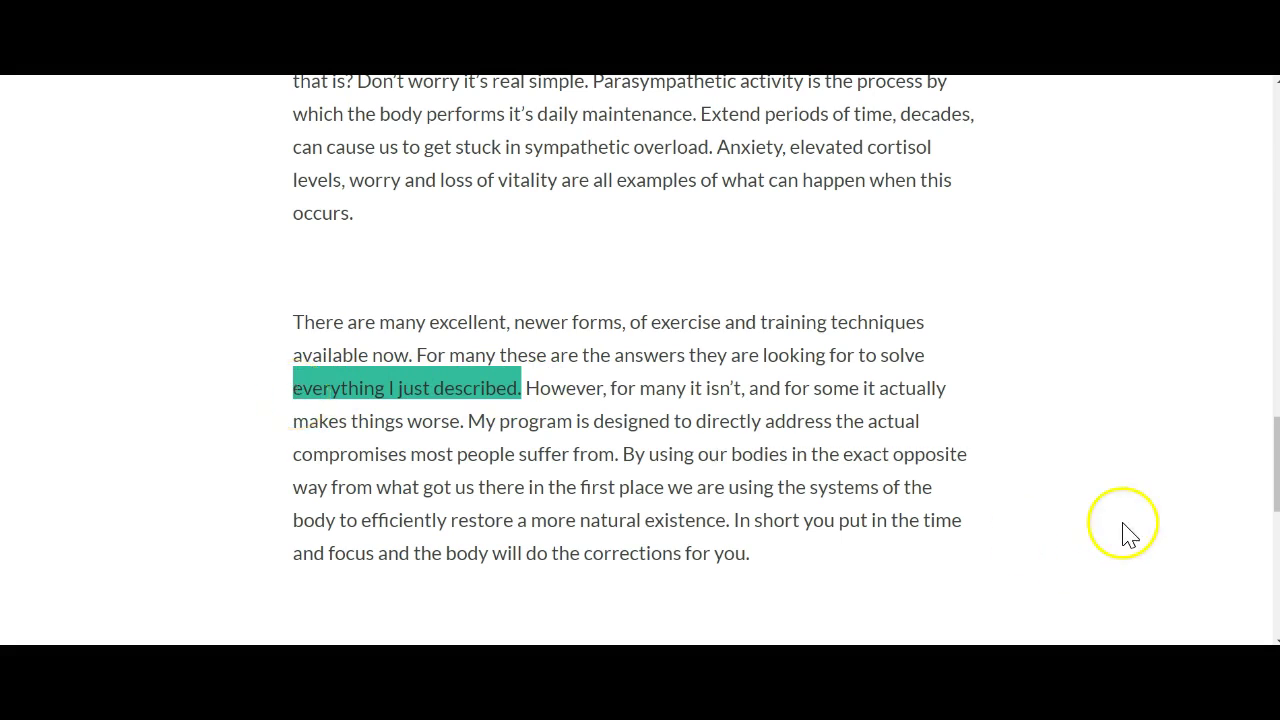
mouse_move(1276, 474)
mouse_down()
mouse_move(1276, 280)
mouse_move(1276, 477)
mouse_up()
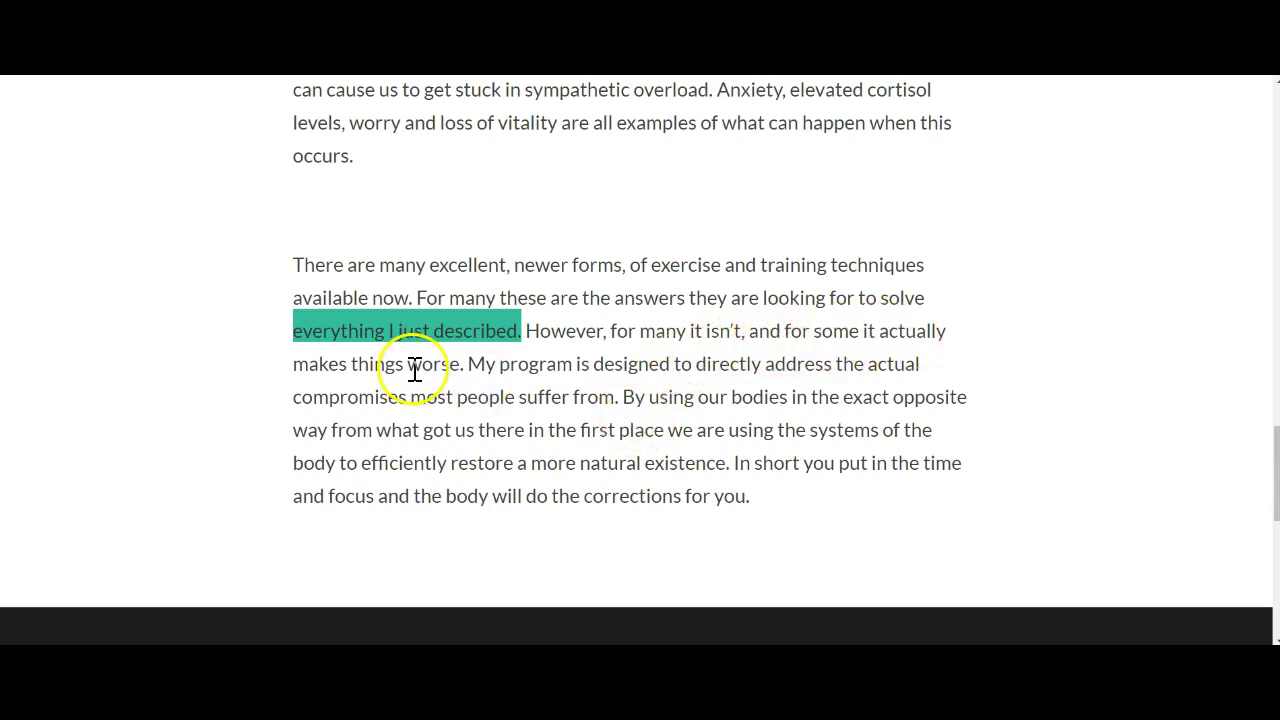
drag(464, 366, 527, 332)
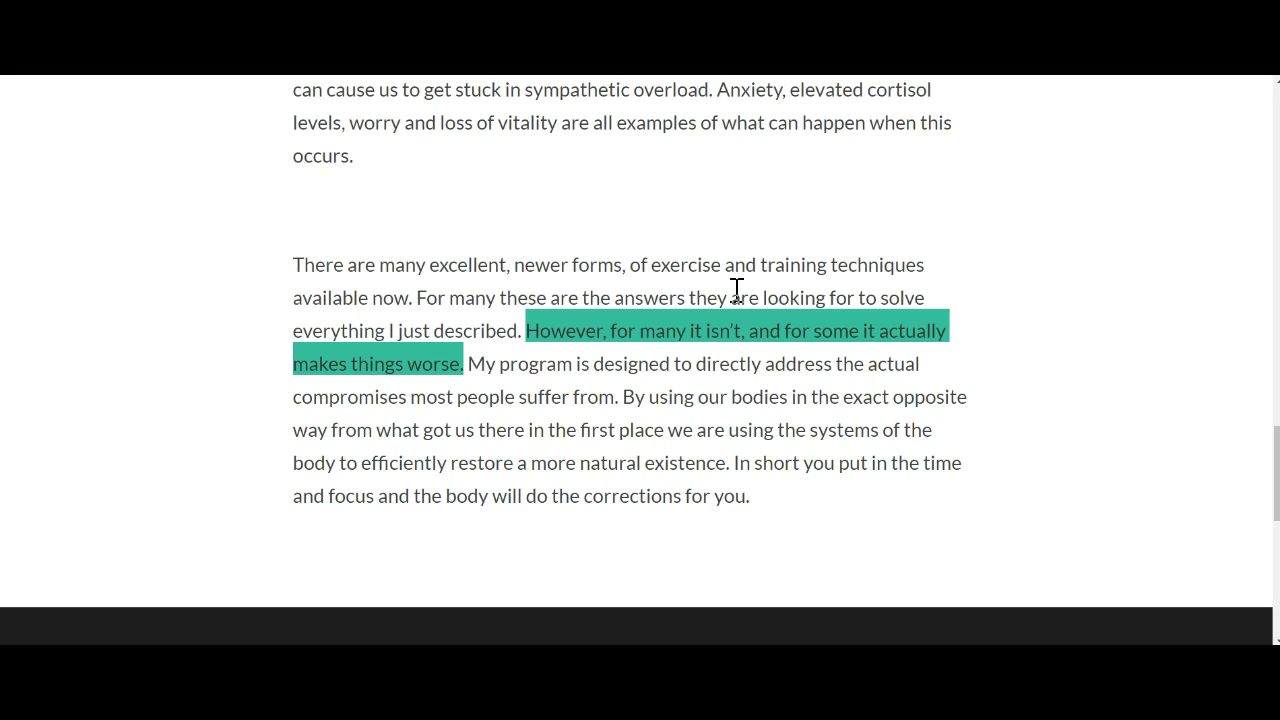
- Highlight the page heading "Train Pain Free" and review the page down to its closing paragraph and back up
drag(1274, 457, 1260, 177)
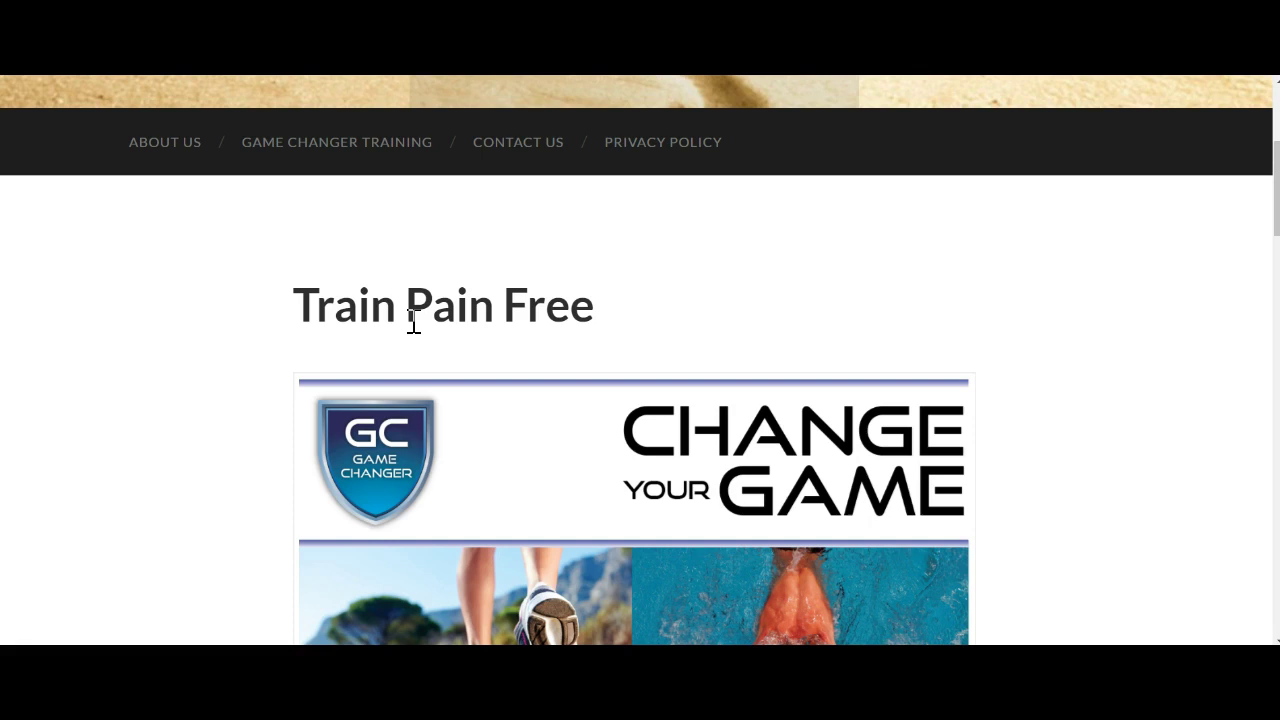
drag(600, 314, 298, 307)
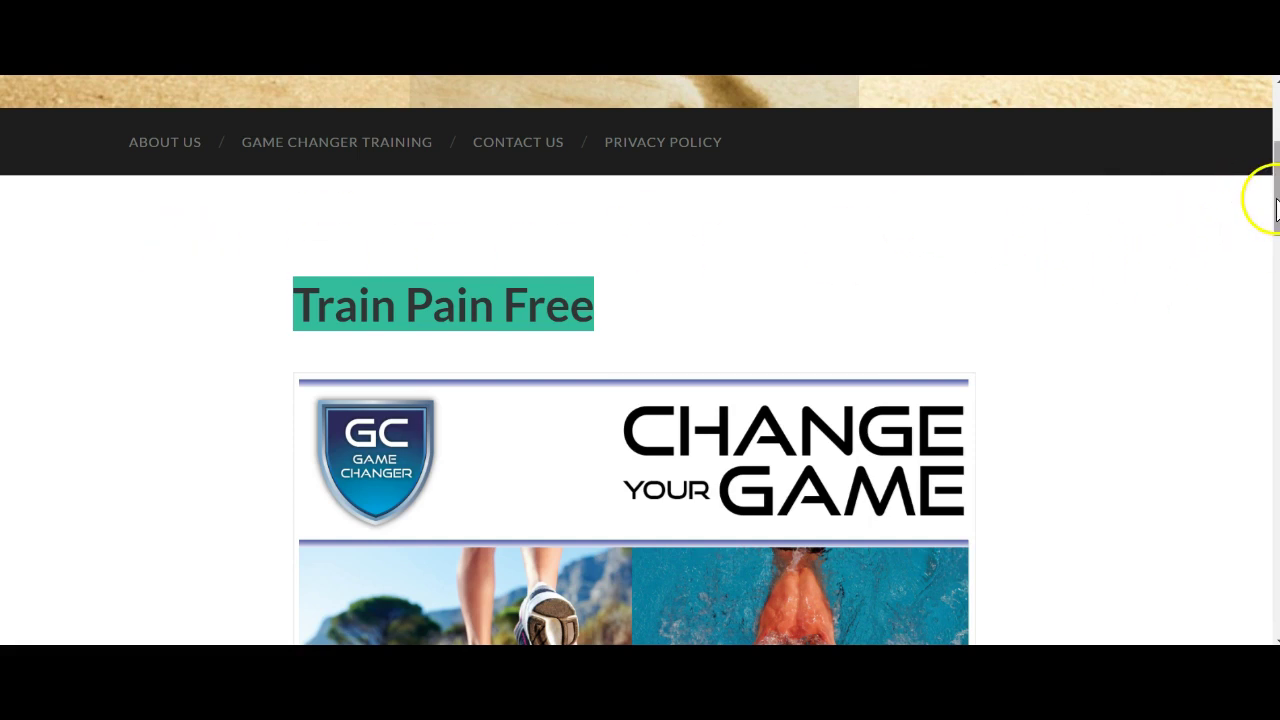
scroll(1257, 200, down, 15)
scroll(640, 360, up, 1)
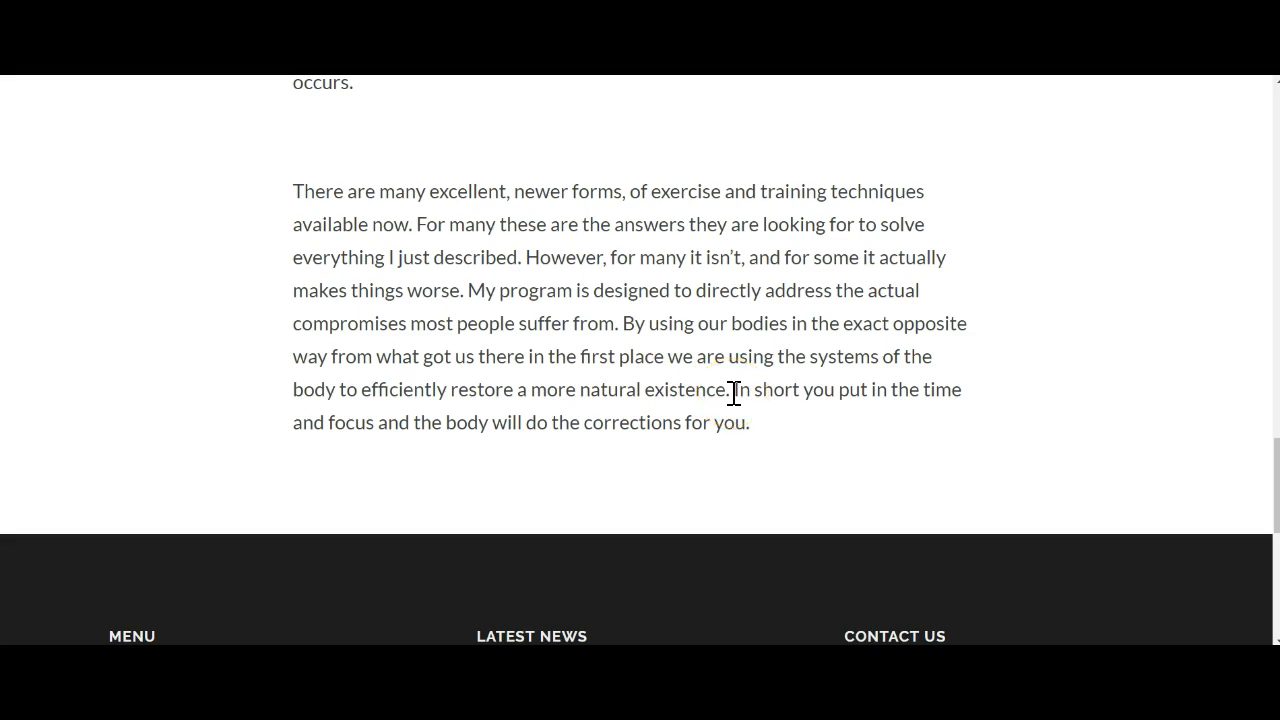
drag(1276, 500, 1277, 162)
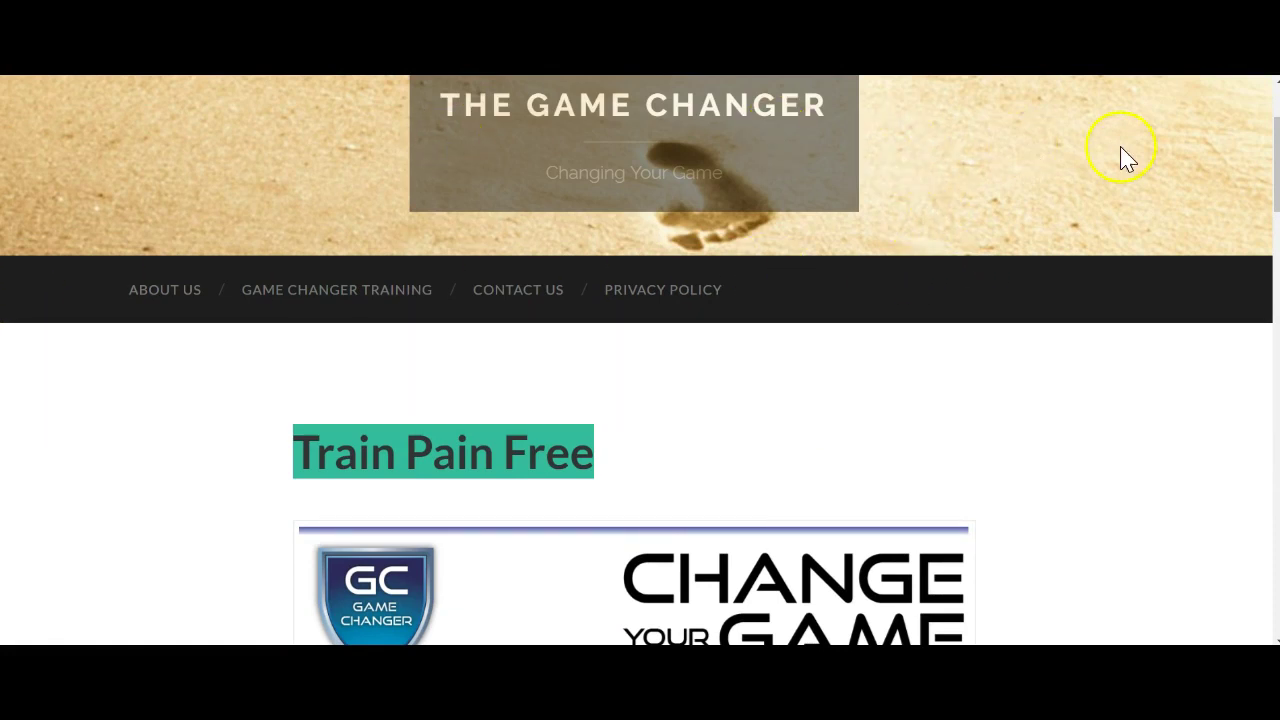
- Review the Train Pain Free page from its banner image down to the footer's menu, latest news and contact sections
scroll(1271, 163, down, 5)
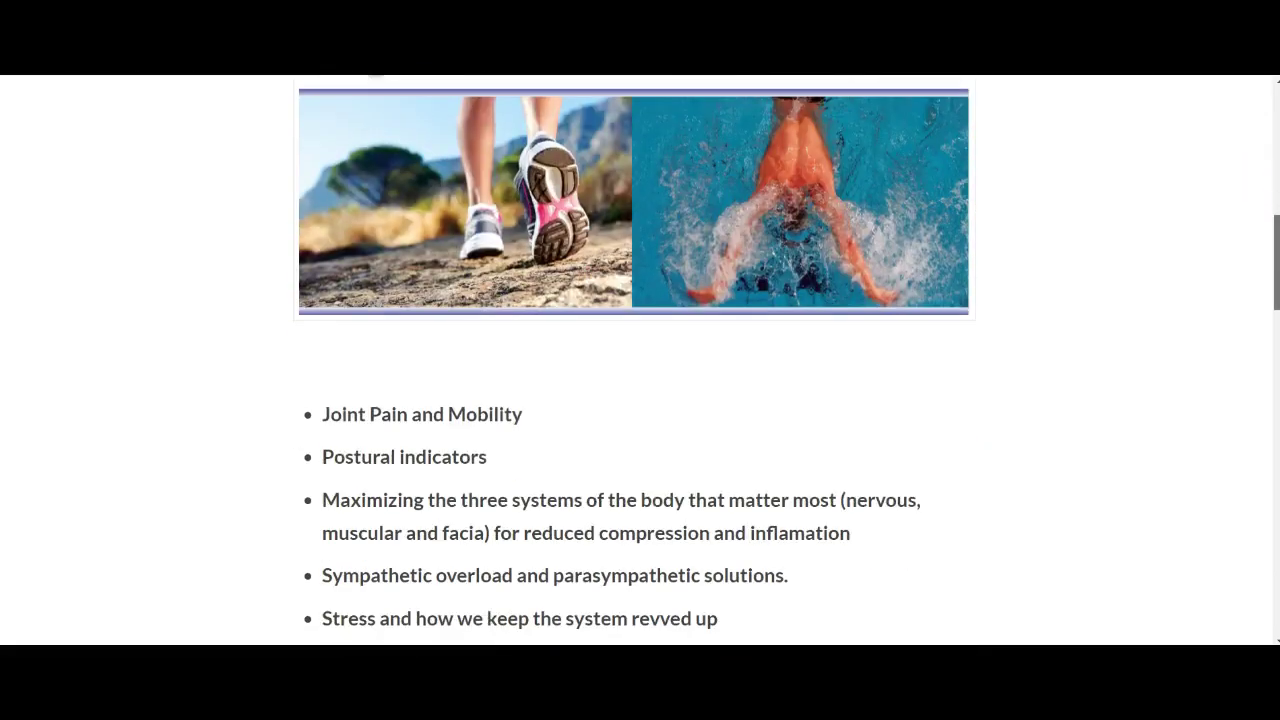
scroll(640, 360, down, 12)
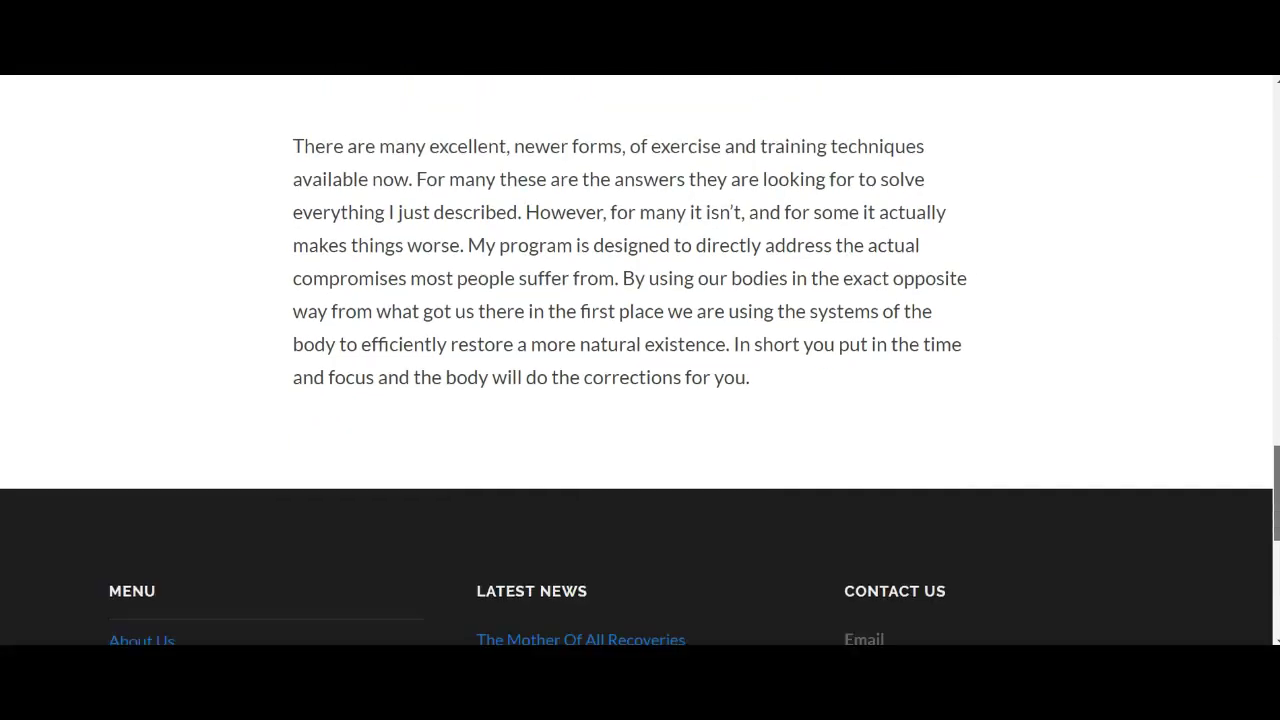
scroll(640, 360, down, 3)
scroll(640, 360, down, 3)
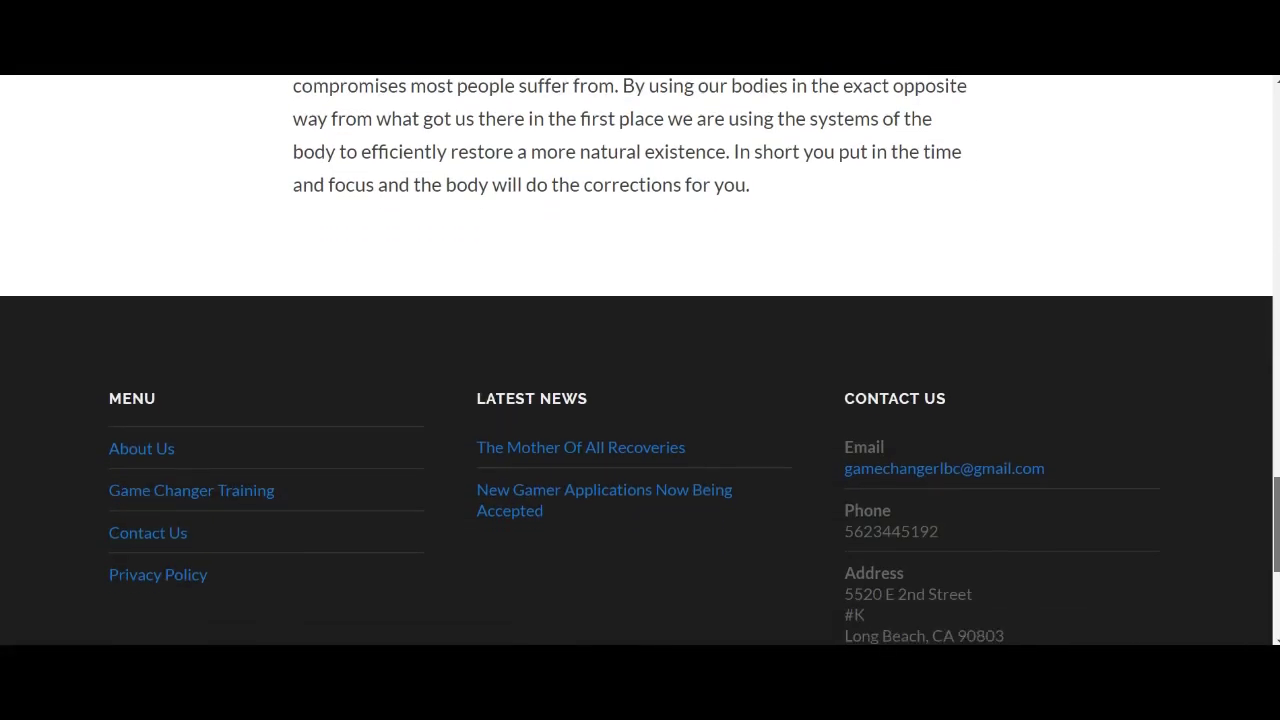
drag(1275, 595, 1272, 118)
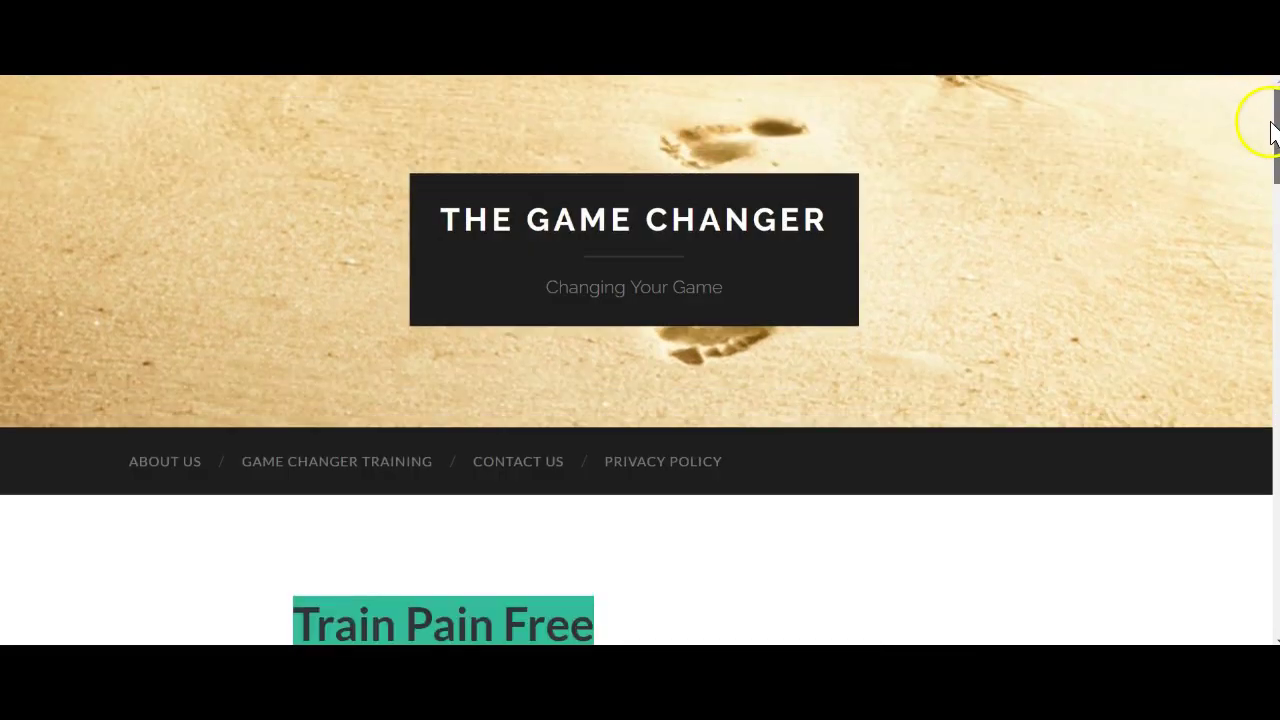
- Examine the page's closing paragraph and the bulleted topics from "Joint Pain and Mobility" to "What evolution tells us about ourselves."
drag(1272, 130, 1275, 185)
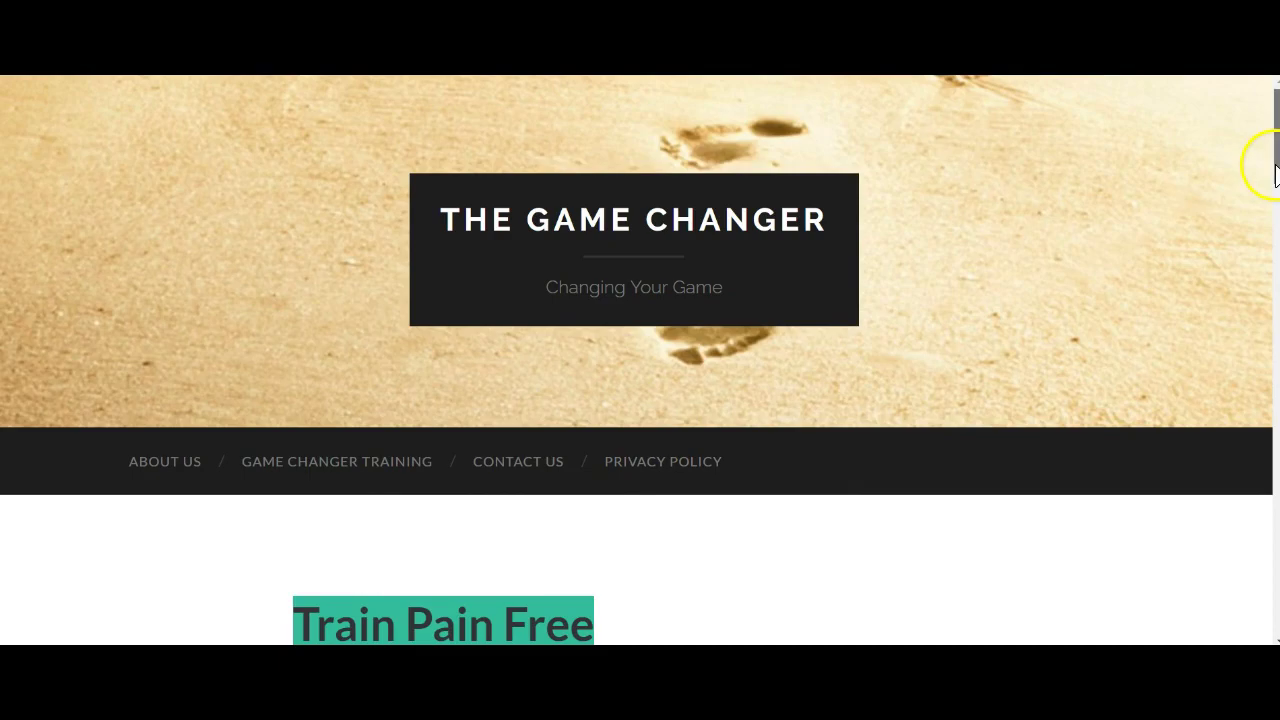
scroll(1276, 172, down, 10)
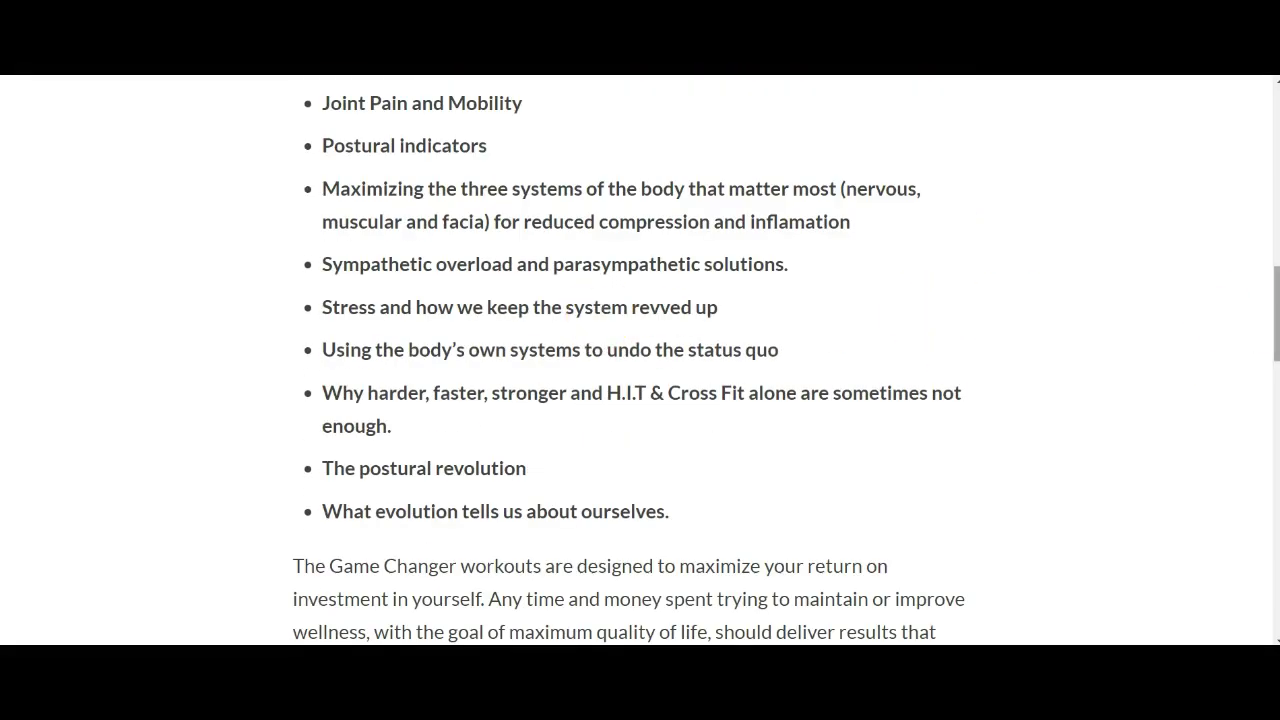
scroll(1277, 323, down, 10)
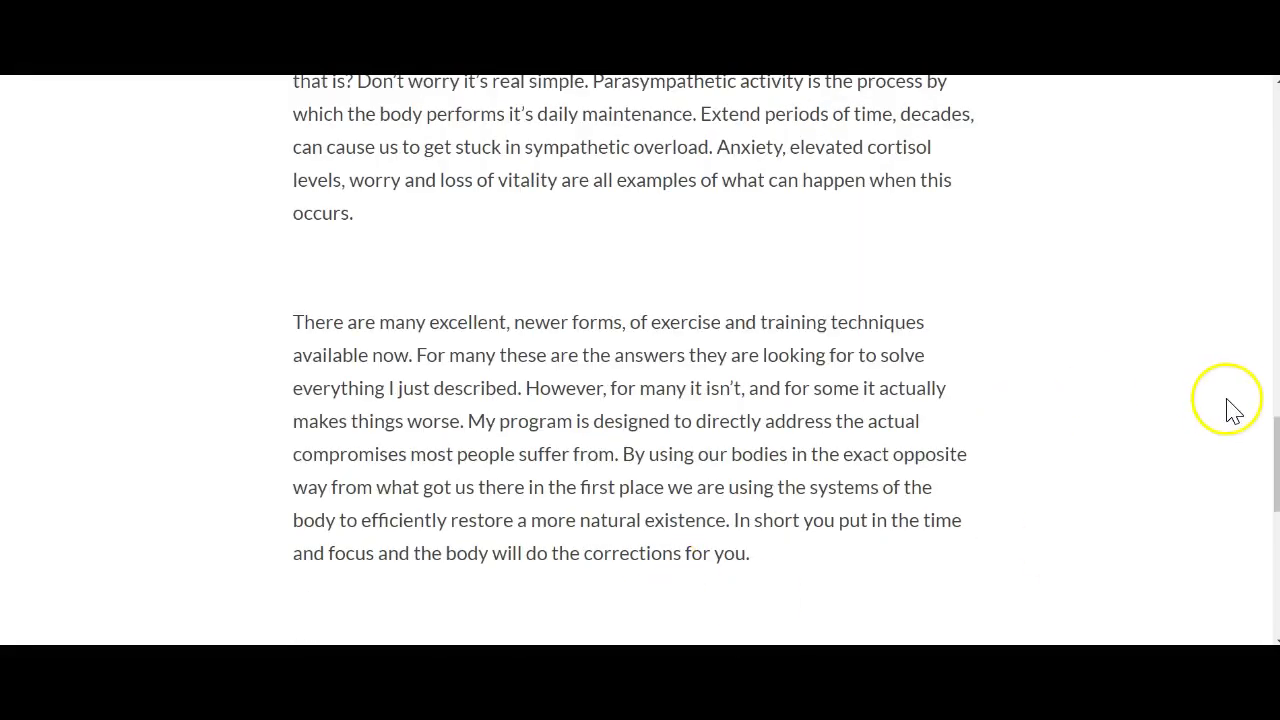
drag(1276, 440, 1274, 291)
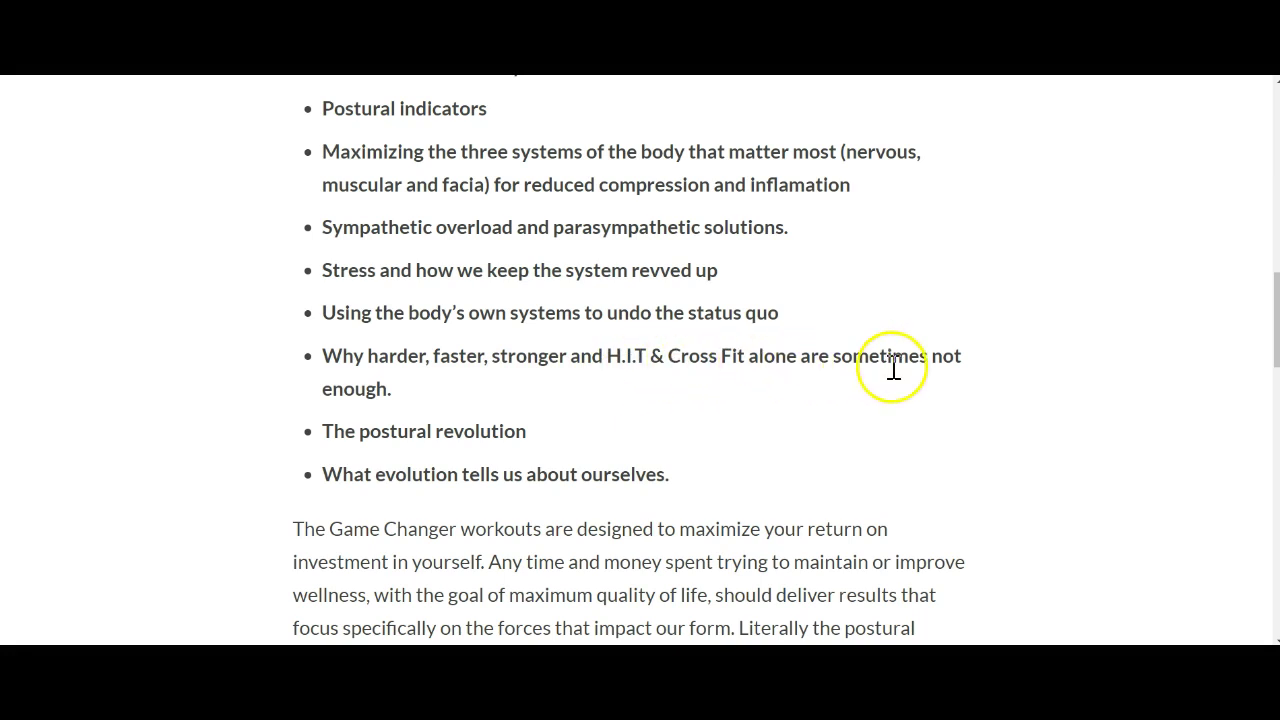
drag(1276, 332, 1277, 133)
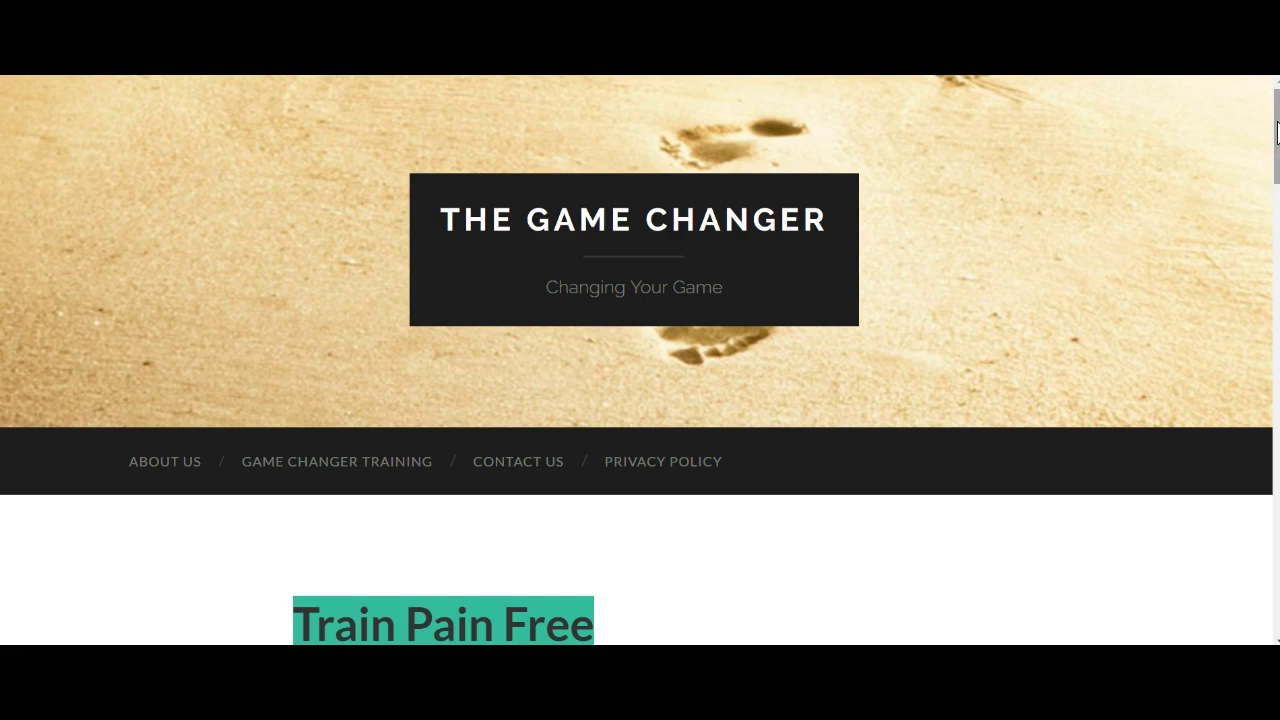
drag(1277, 133, 1277, 293)
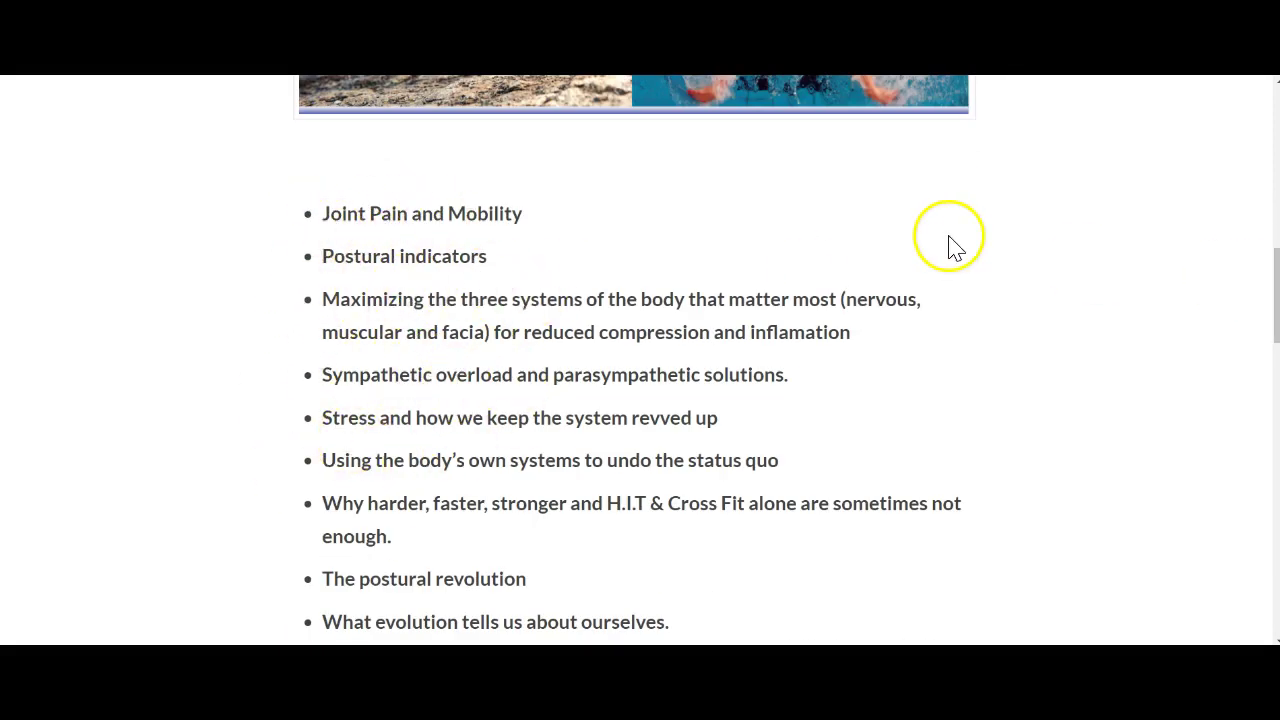
drag(1277, 291, 1277, 305)
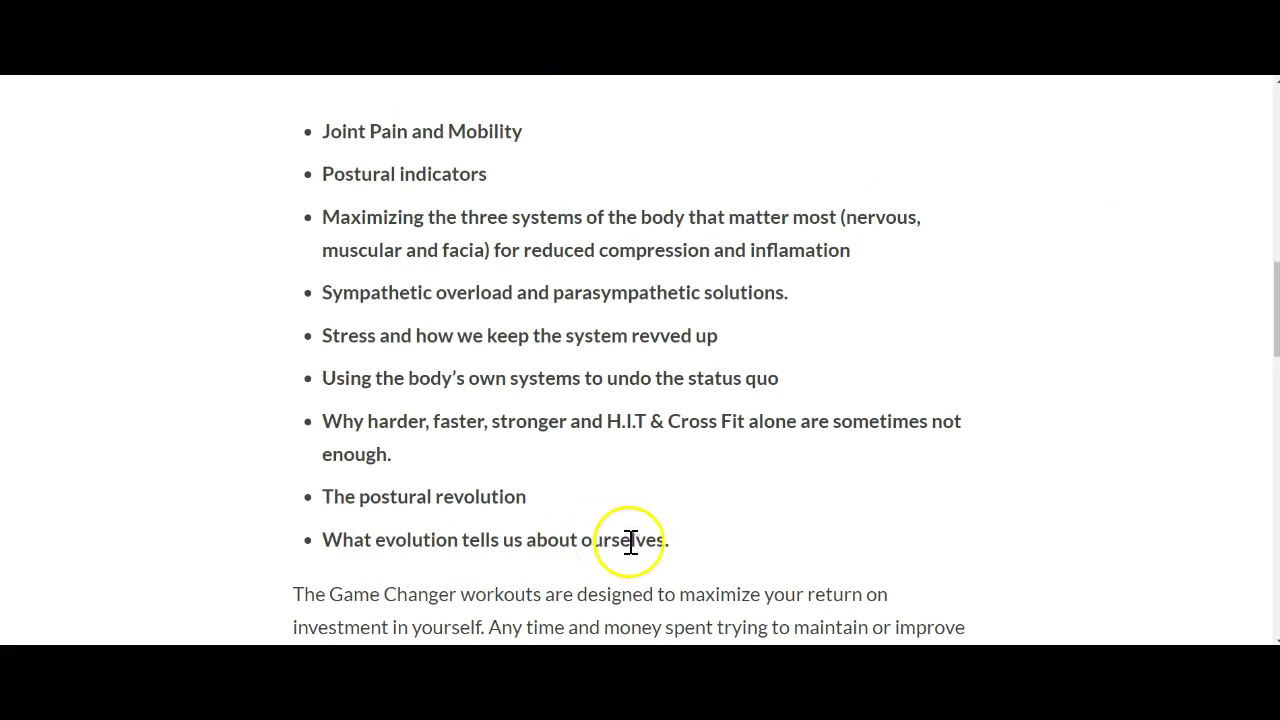
- Highlight "What evolution tells us about ourselves.", "system revved up" and the "Sympathetic overload and parasympathetic solutions." text in the bulleted list
drag(680, 551, 318, 548)
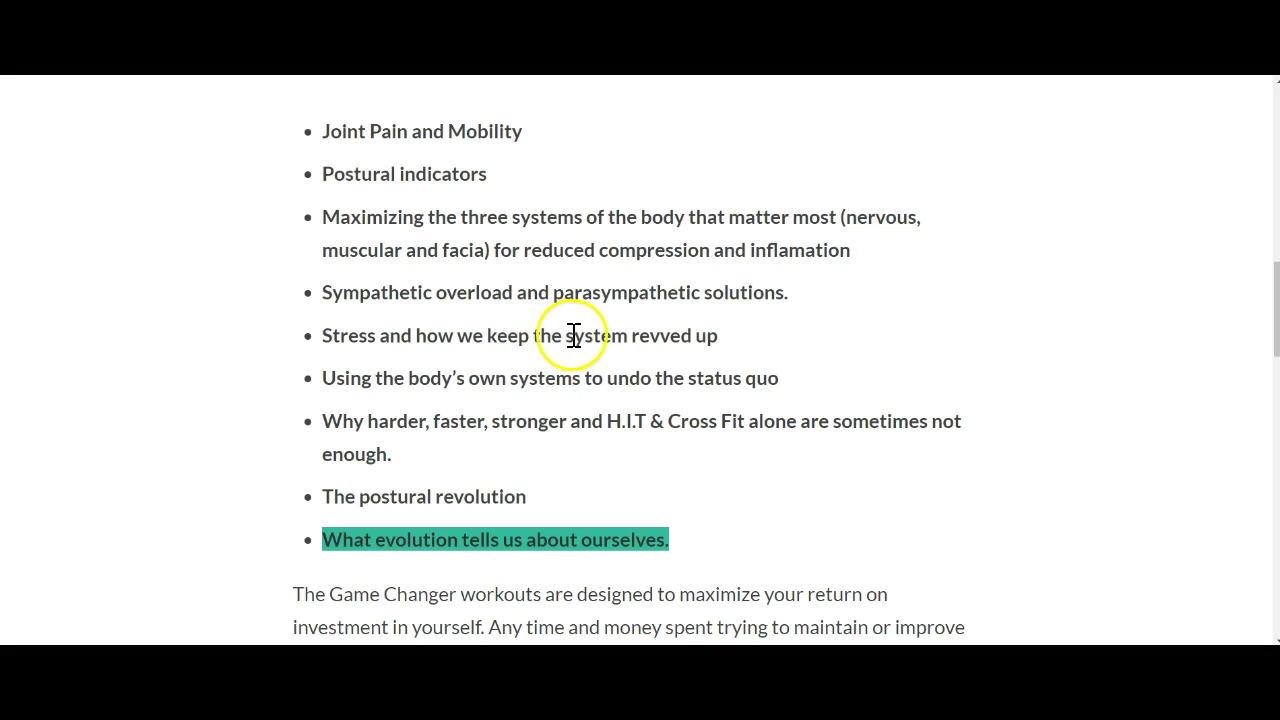
drag(712, 337, 565, 343)
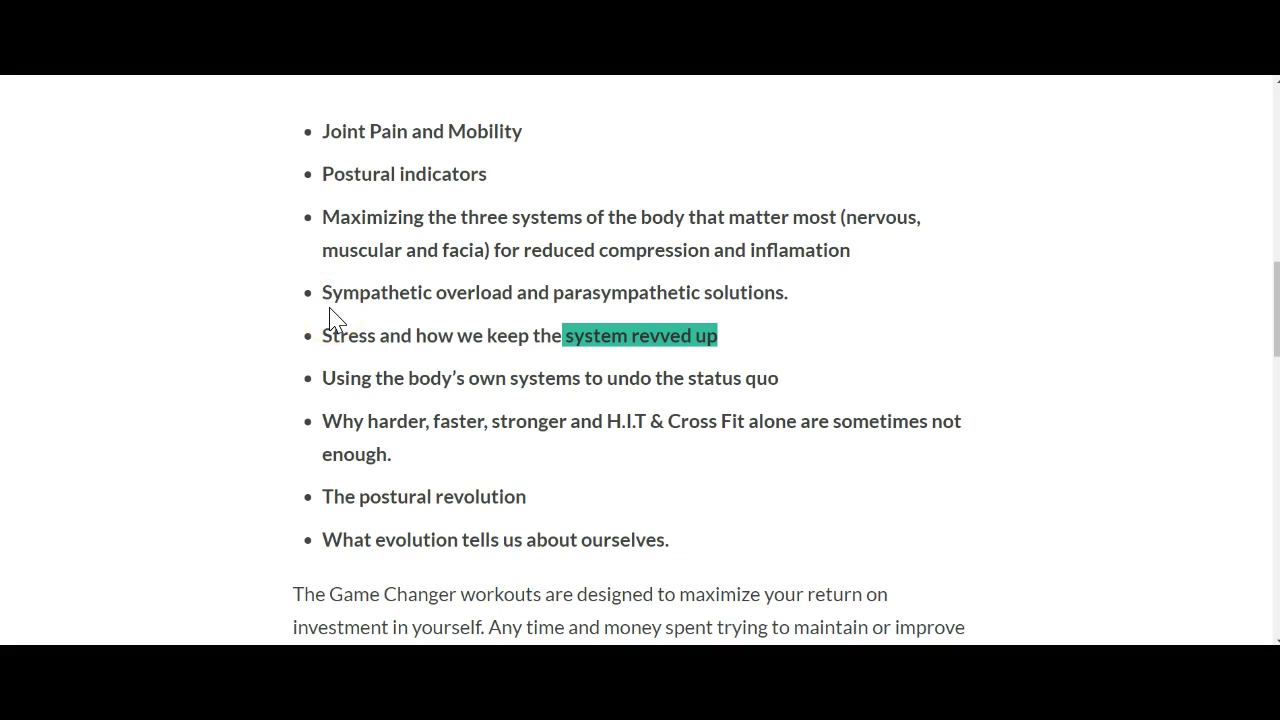
drag(328, 294, 806, 300)
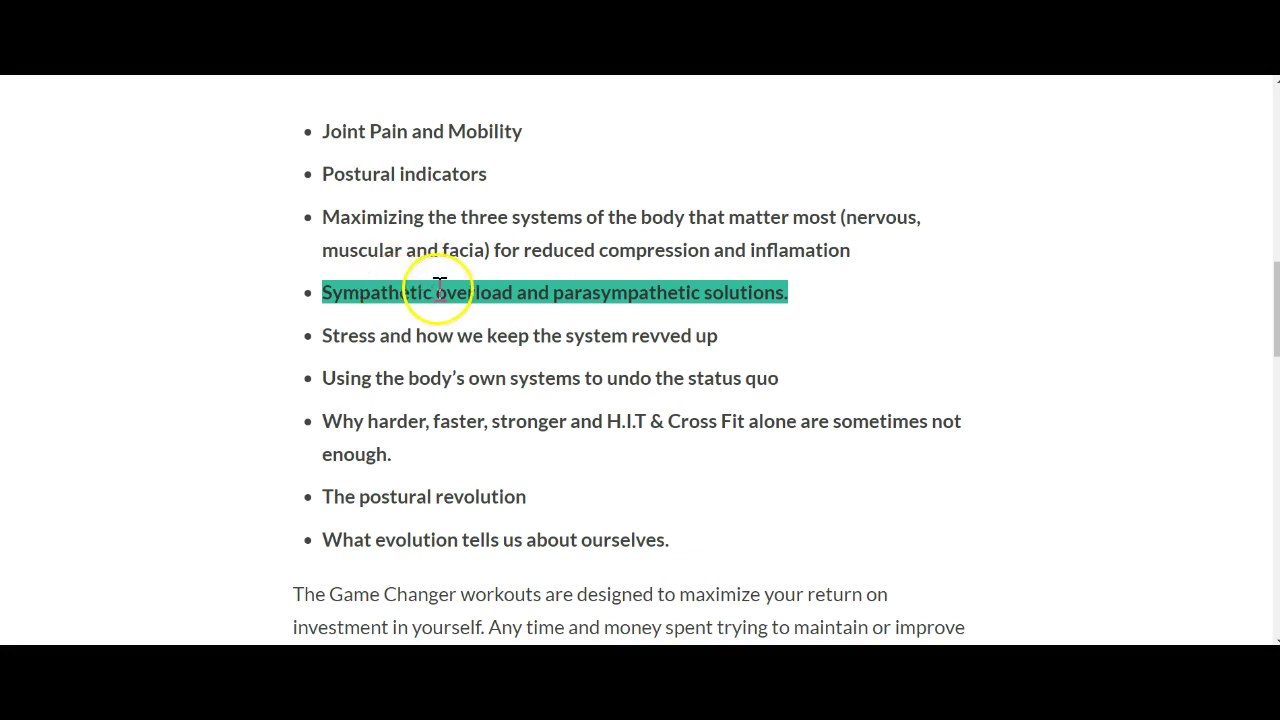
click(788, 293)
drag(789, 294, 343, 296)
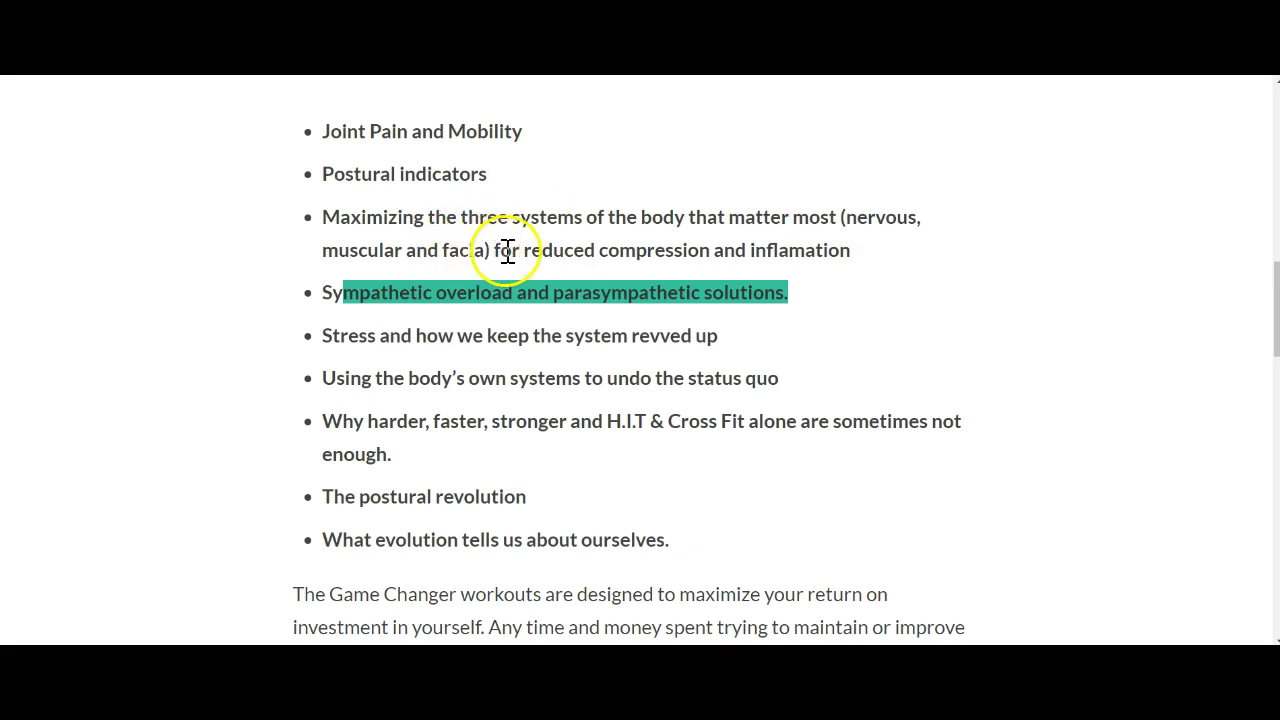
- Highlight the whole bullet from "Maximizing the three systems of the body" to "reduced compression and inflamation"
drag(850, 252, 736, 224)
click(817, 257)
drag(850, 257, 322, 232)
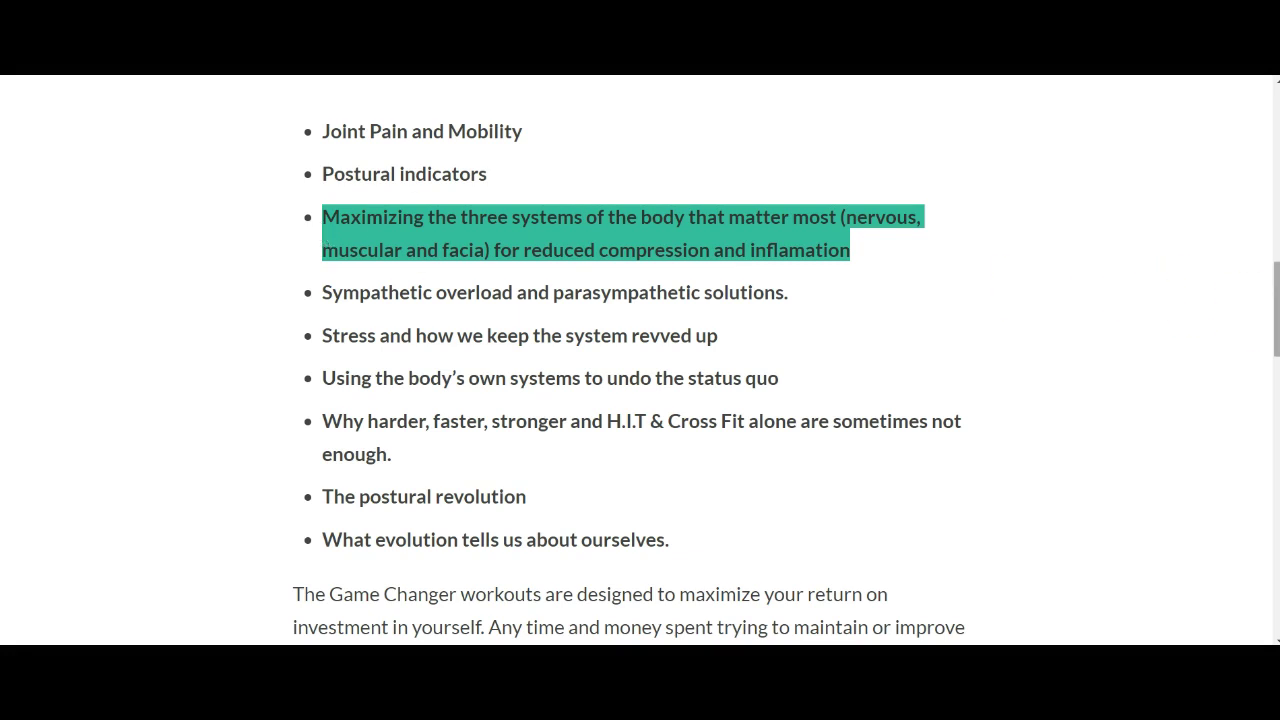
- Review the page's header and Change Your Game banner, and examine the footer's links, contact details and map
drag(1277, 320, 1270, 265)
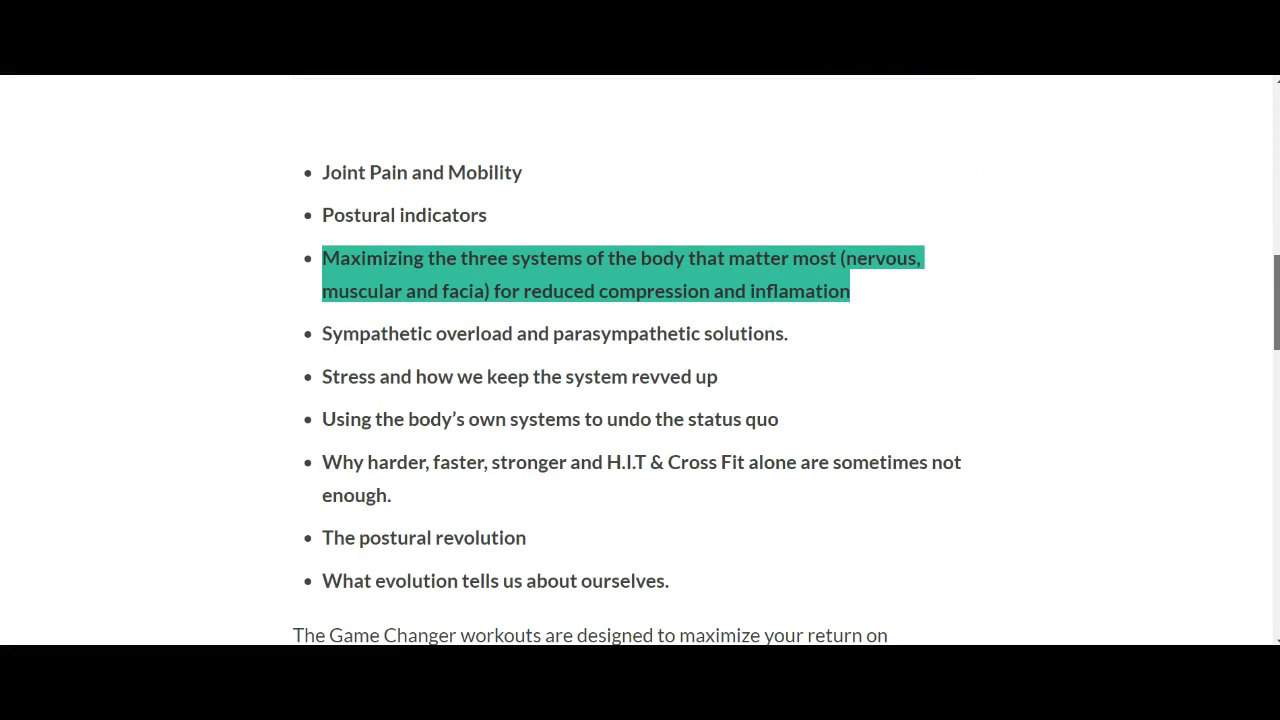
key(Home)
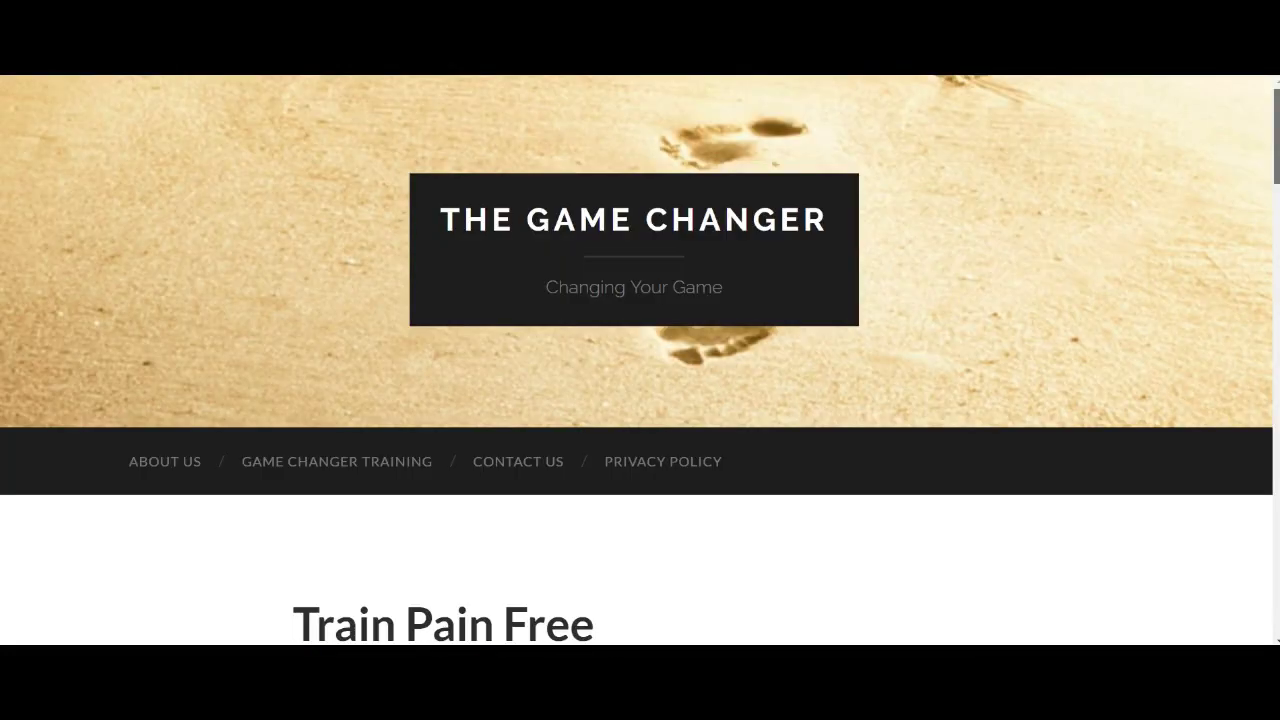
scroll(637, 358, down, 2)
scroll(640, 360, down, 20)
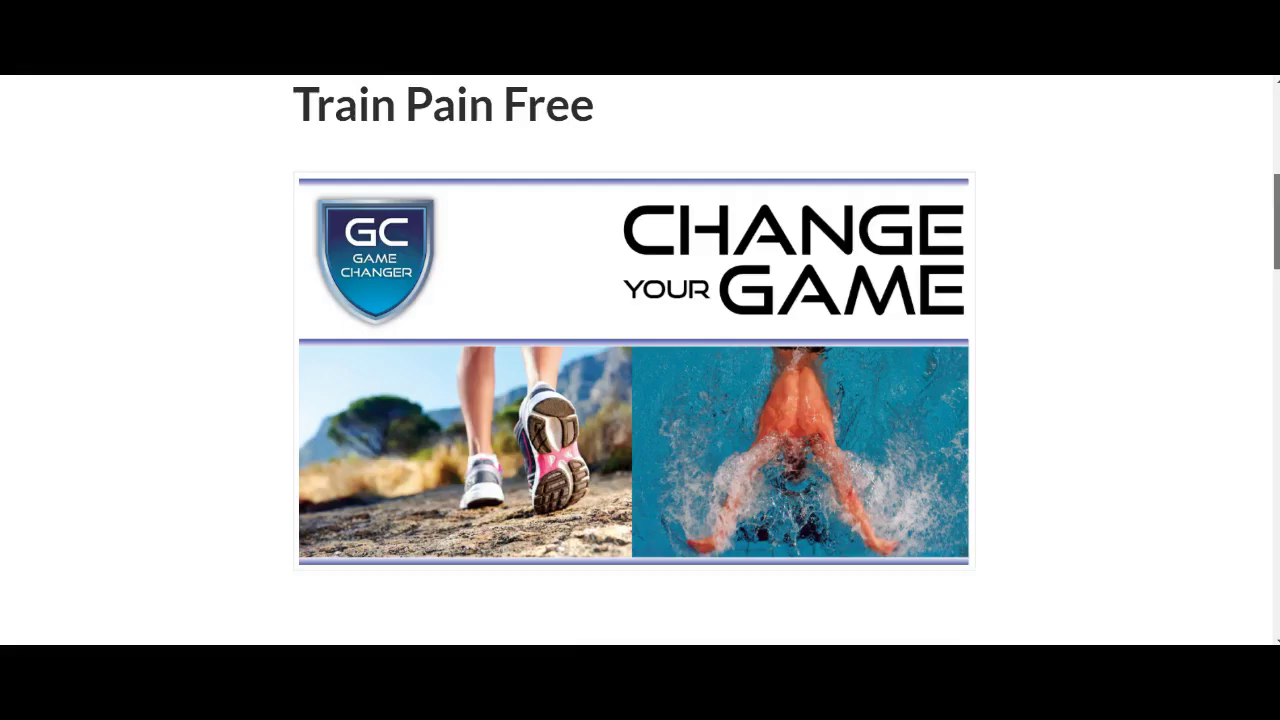
scroll(640, 360, up, 5)
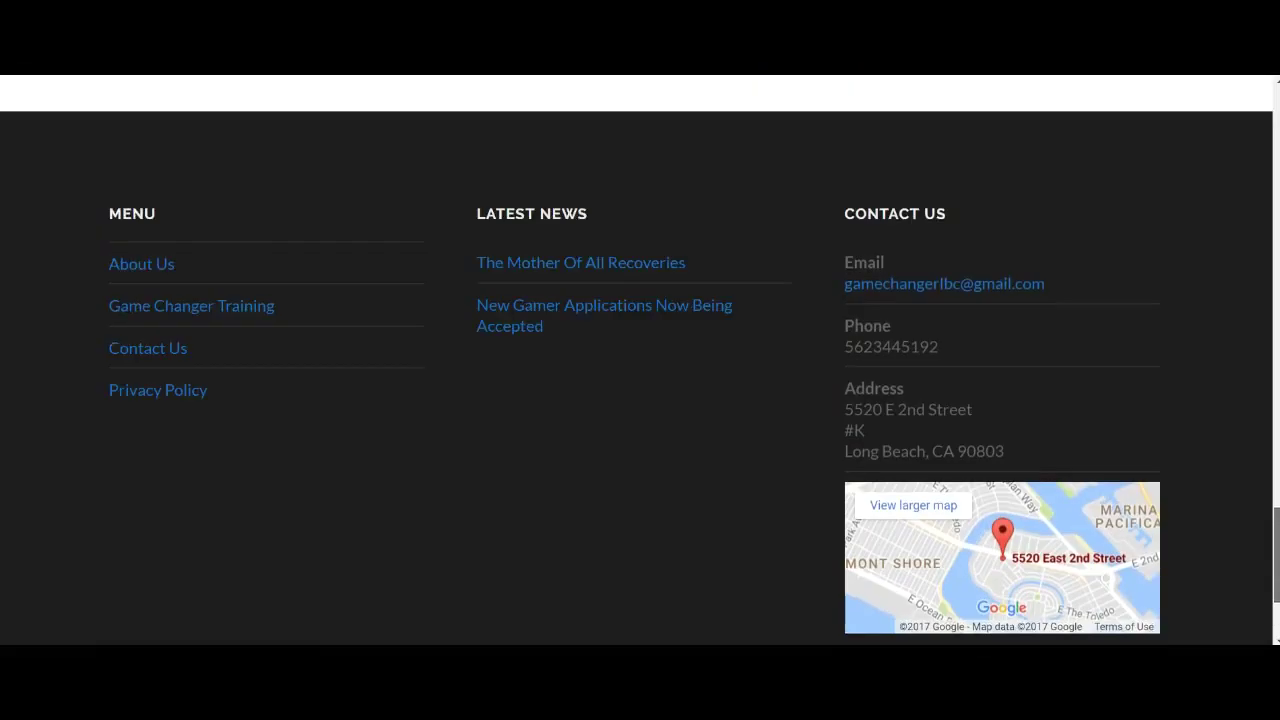
scroll(640, 360, down, 3)
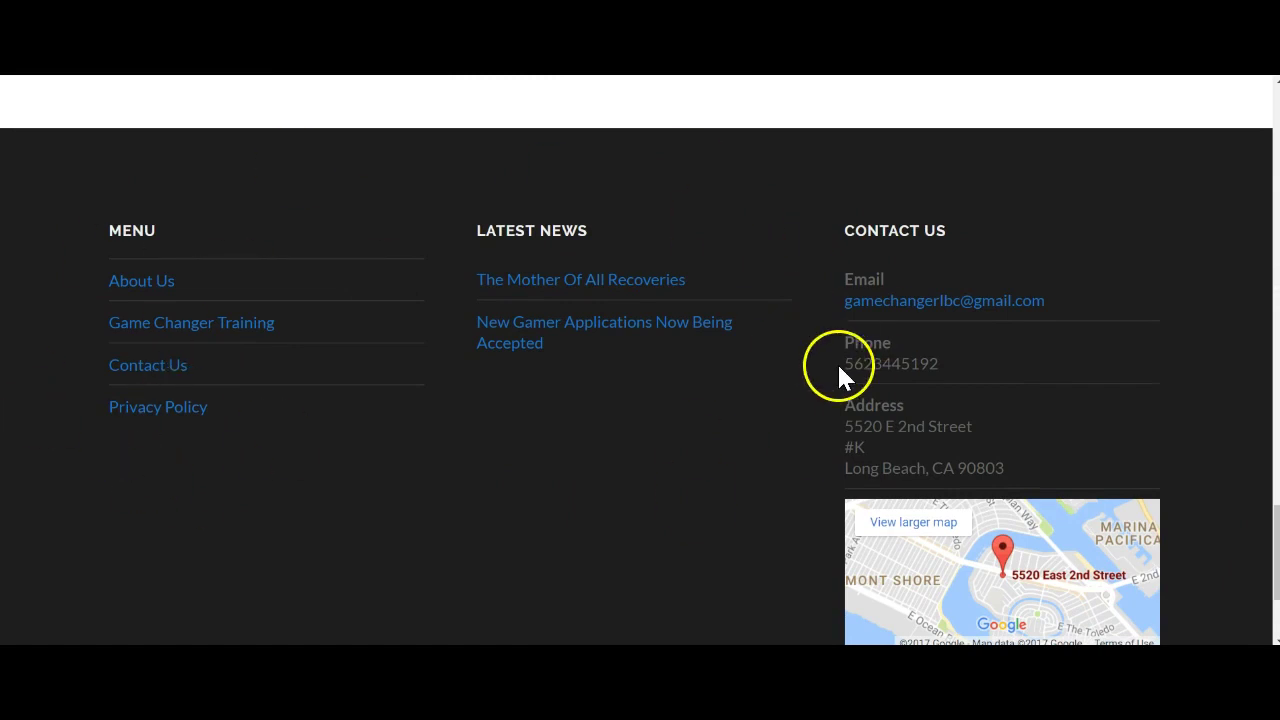
drag(1276, 530, 1276, 524)
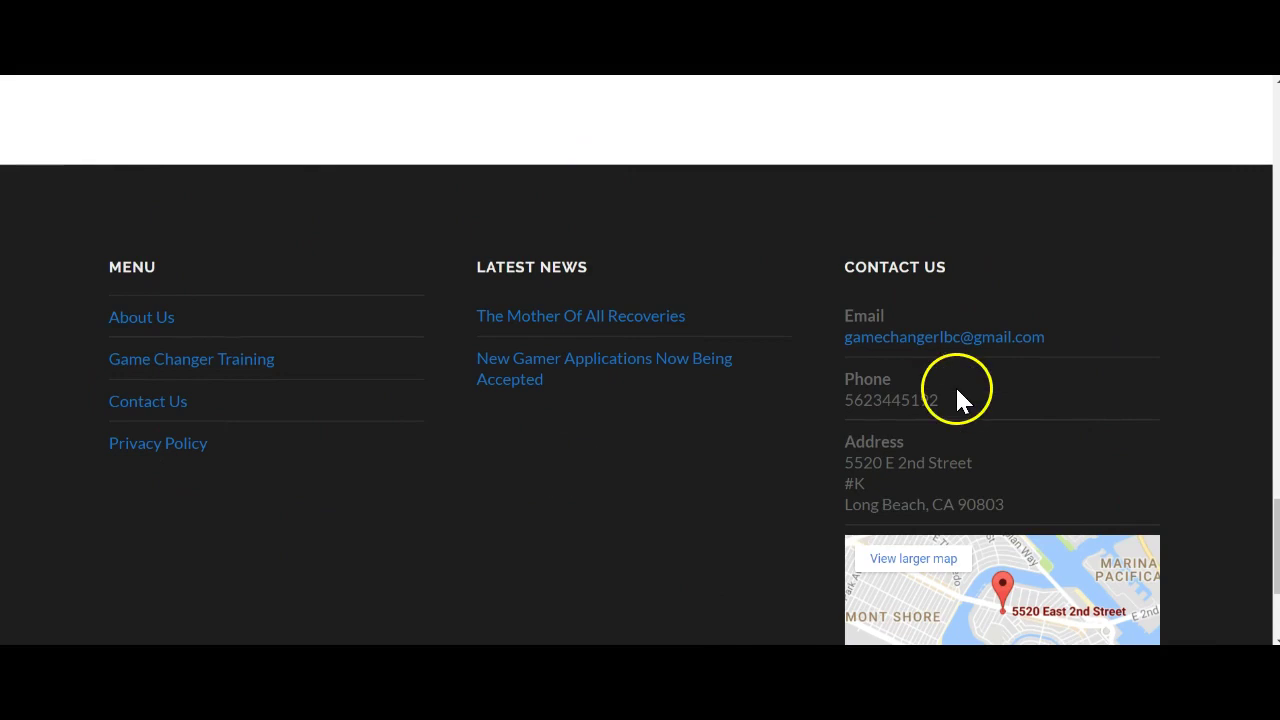
drag(1275, 527, 1276, 92)
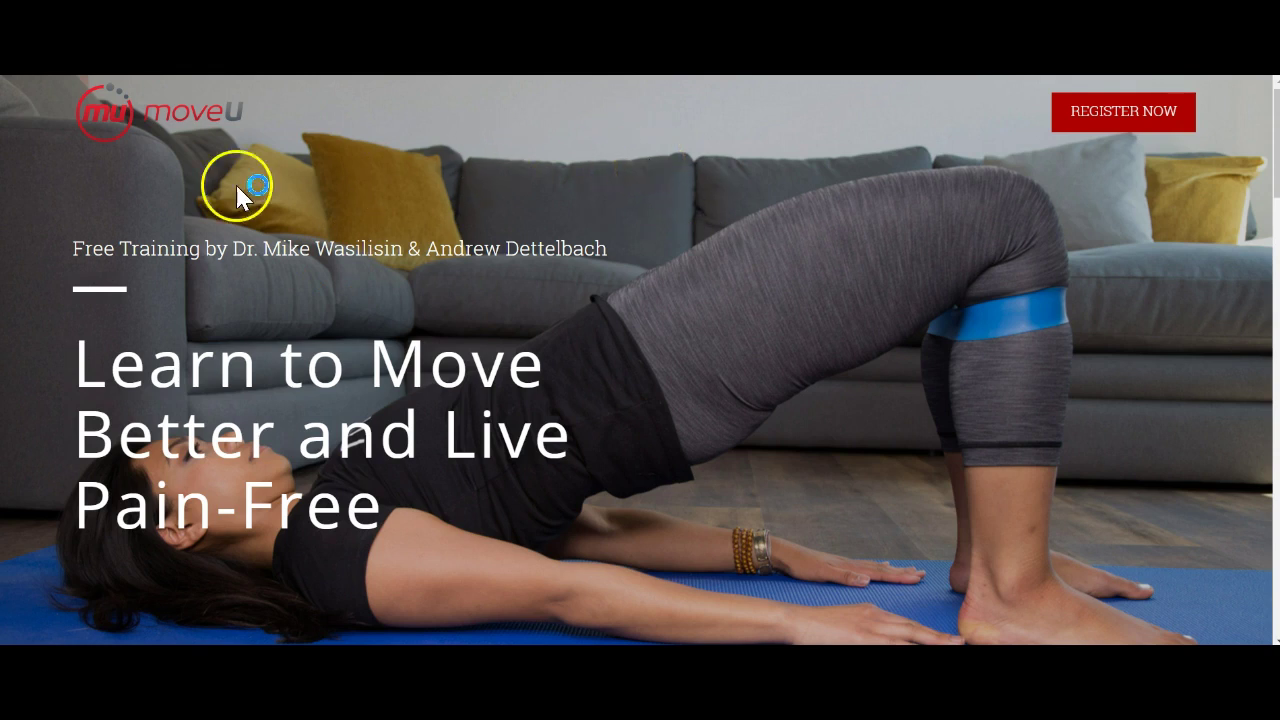
- Compare the moveU landing page's hero and Register Now call with The Game Changer page's header and navigation menu
click(1108, 125)
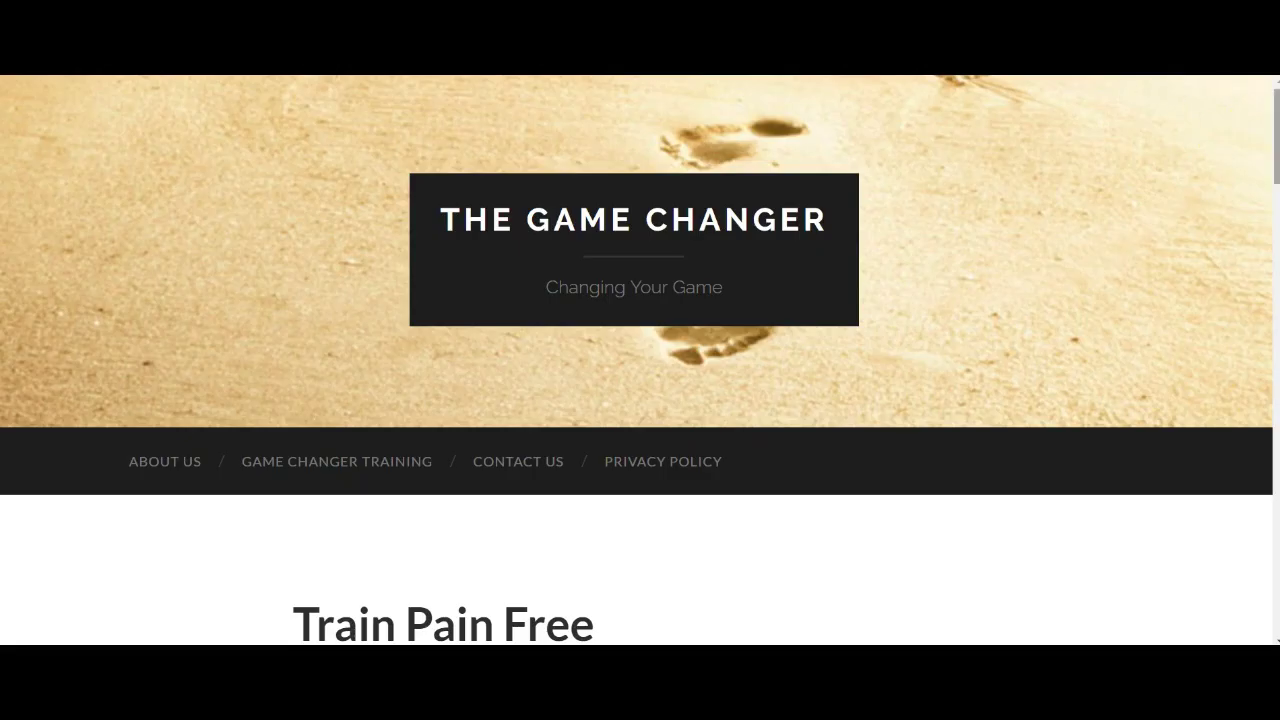
mouse_move(1277, 150)
mouse_down()
mouse_move(1276, 530)
mouse_move(1251, 134)
mouse_move(1270, 128)
mouse_up()
click(357, 462)
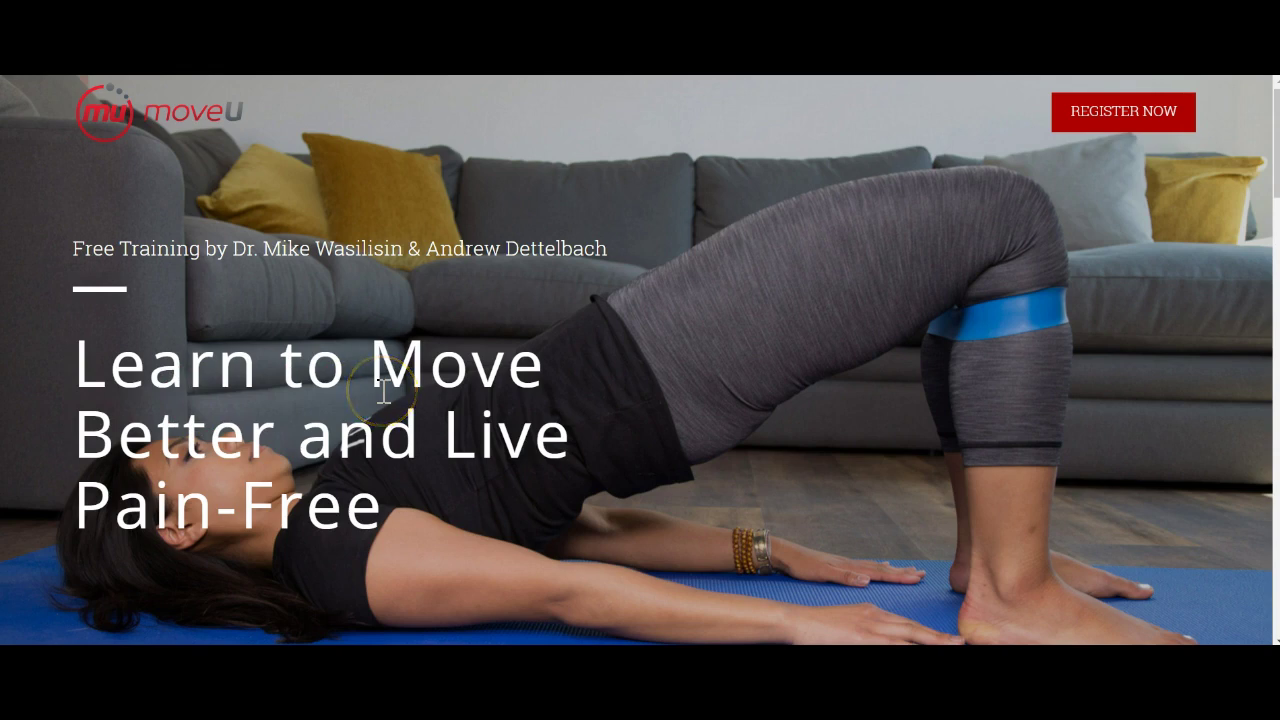
- On the moveU landing page, examine the headline, the five numbered "During this Free Online Training, You'll Learn…" points and the live session choices
scroll(1275, 180, down, 1)
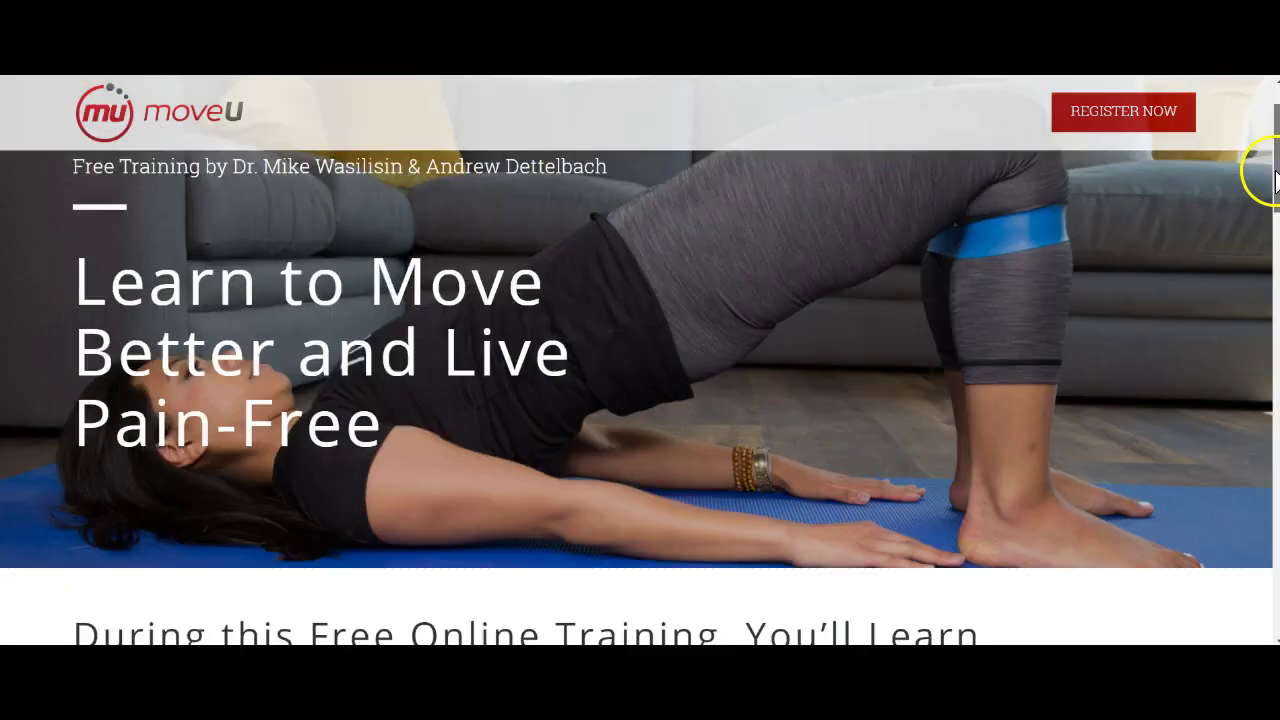
drag(1275, 180, 1270, 229)
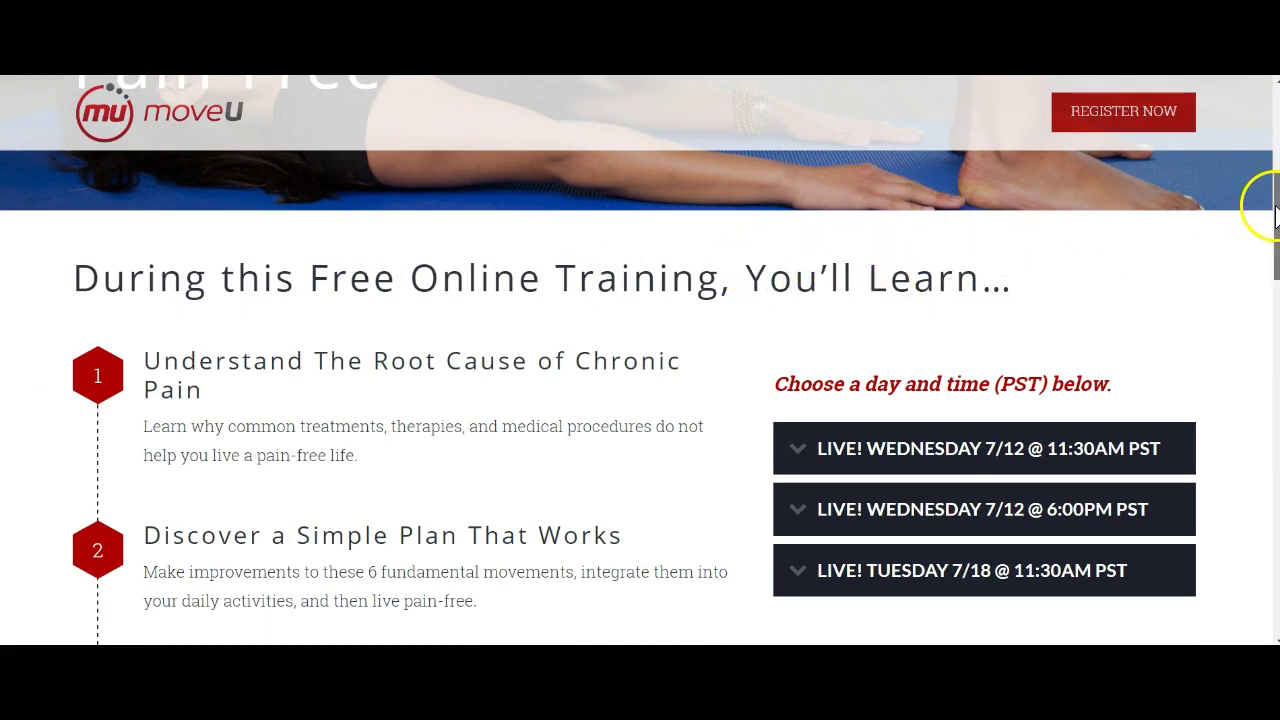
drag(1275, 205, 1257, 229)
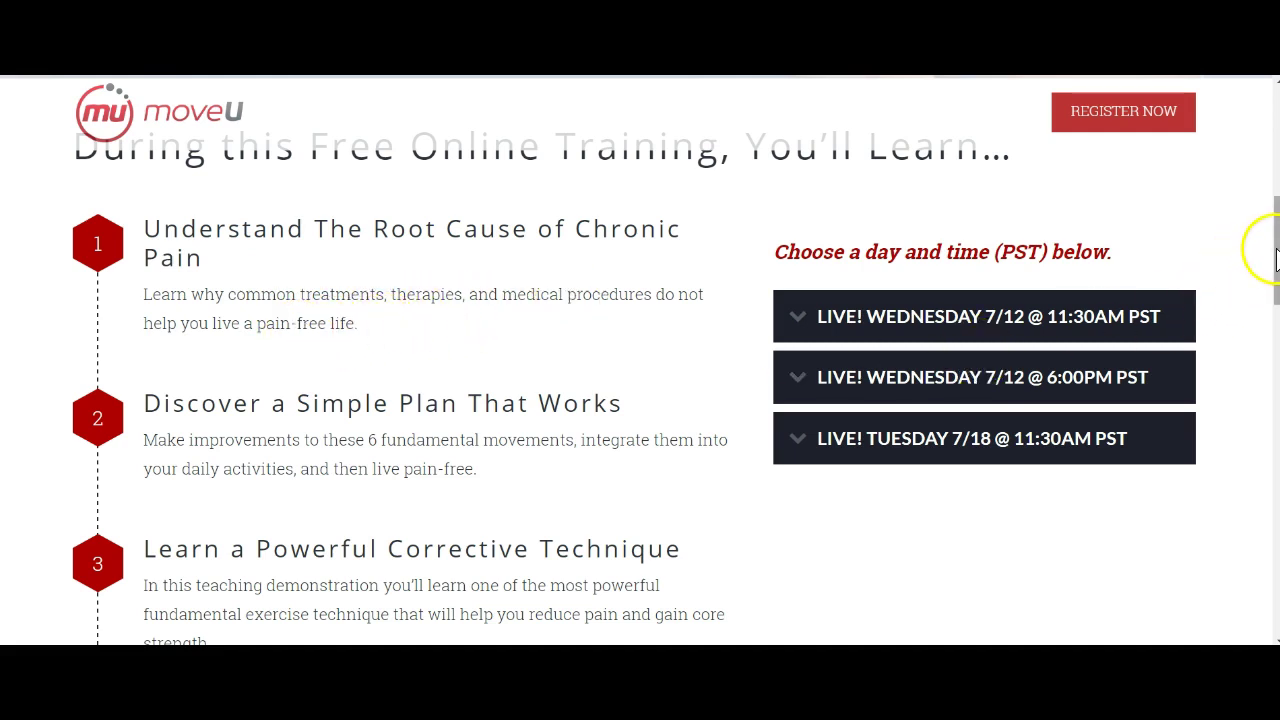
scroll(1262, 280, down, 2)
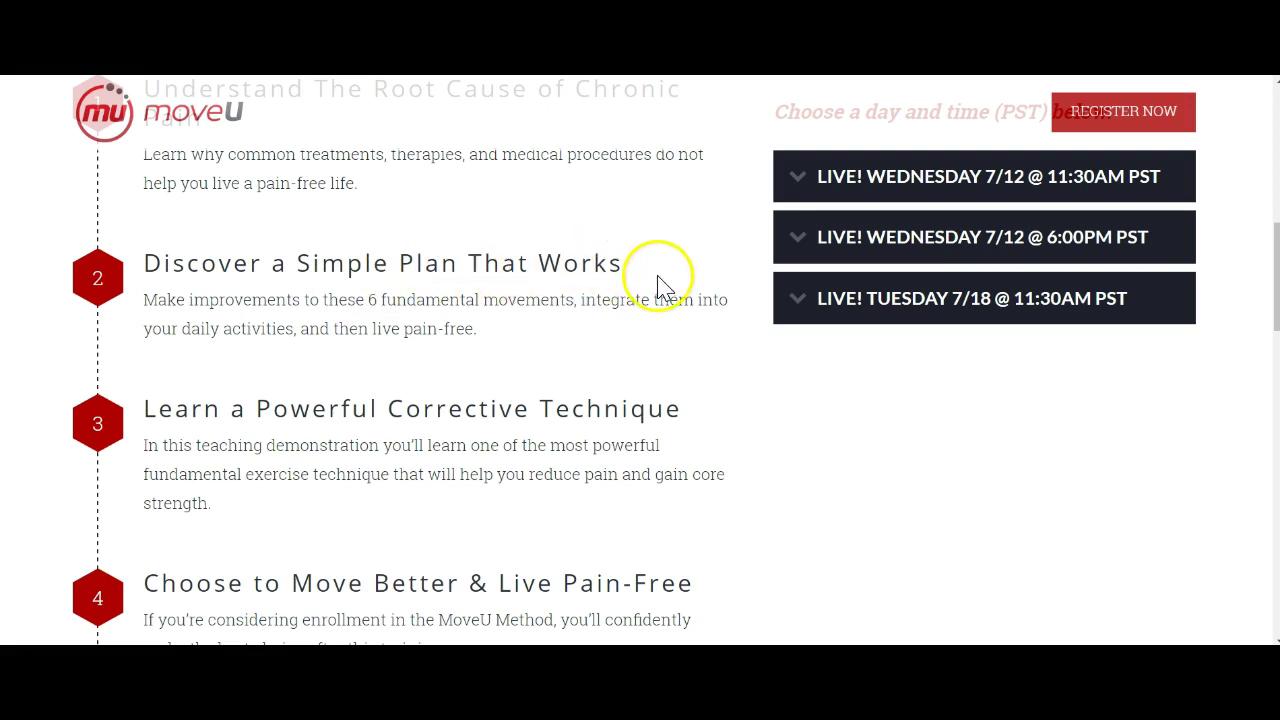
drag(1276, 272, 1276, 250)
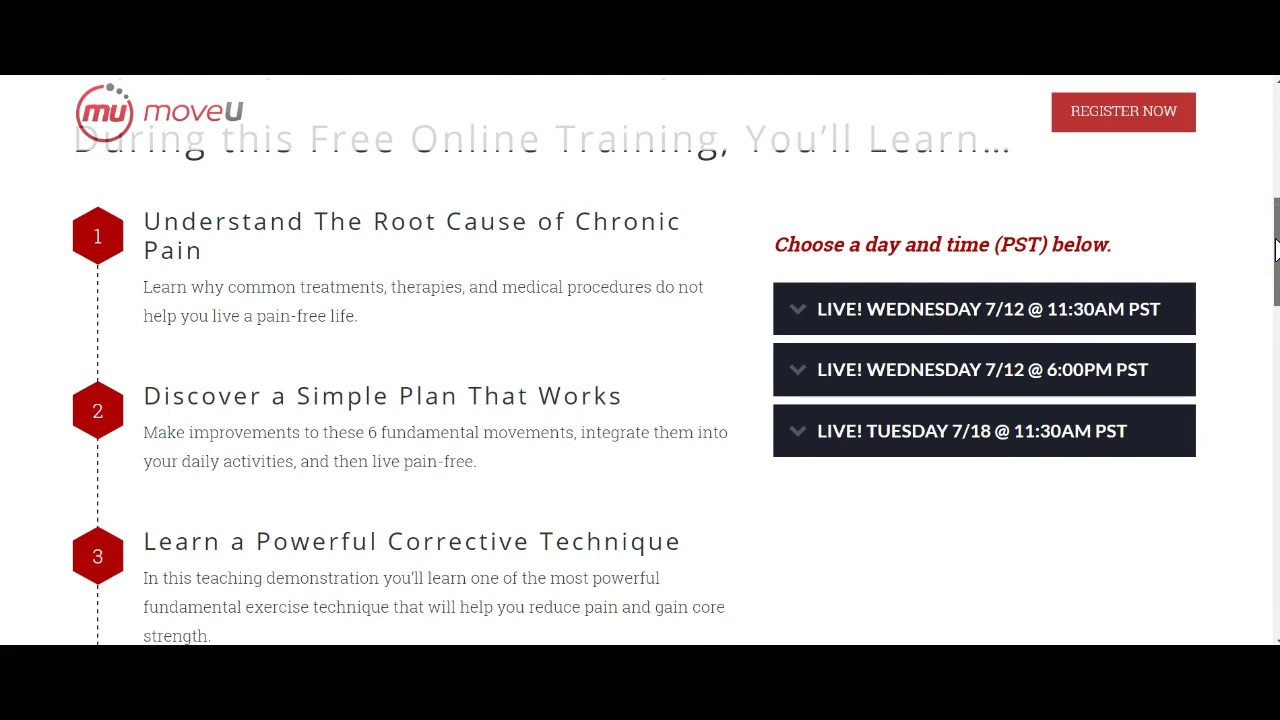
drag(1276, 250, 1276, 312)
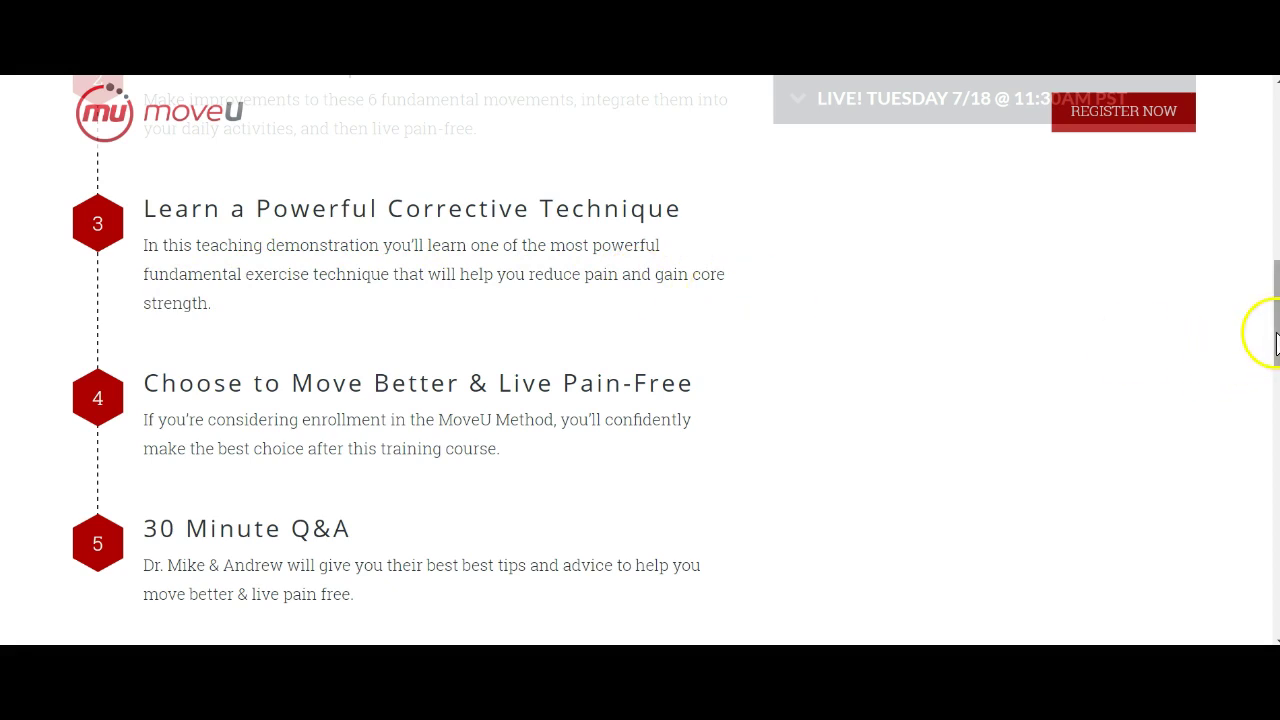
drag(1275, 343, 1275, 373)
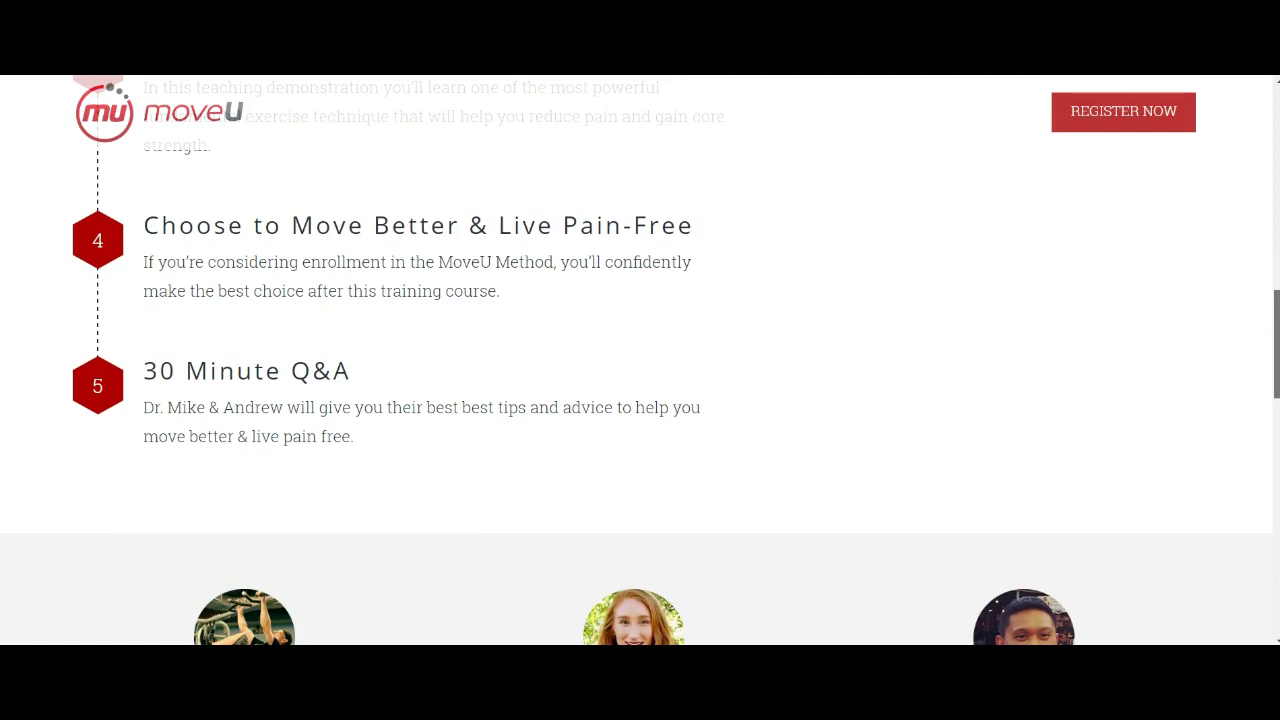
- Highlight point 4, "Choose to Move Better & Live Pain-Free", with its description, and review the testimonials below the list
scroll(940, 312, down, 1)
scroll(940, 312, up, 2)
drag(514, 371, 150, 298)
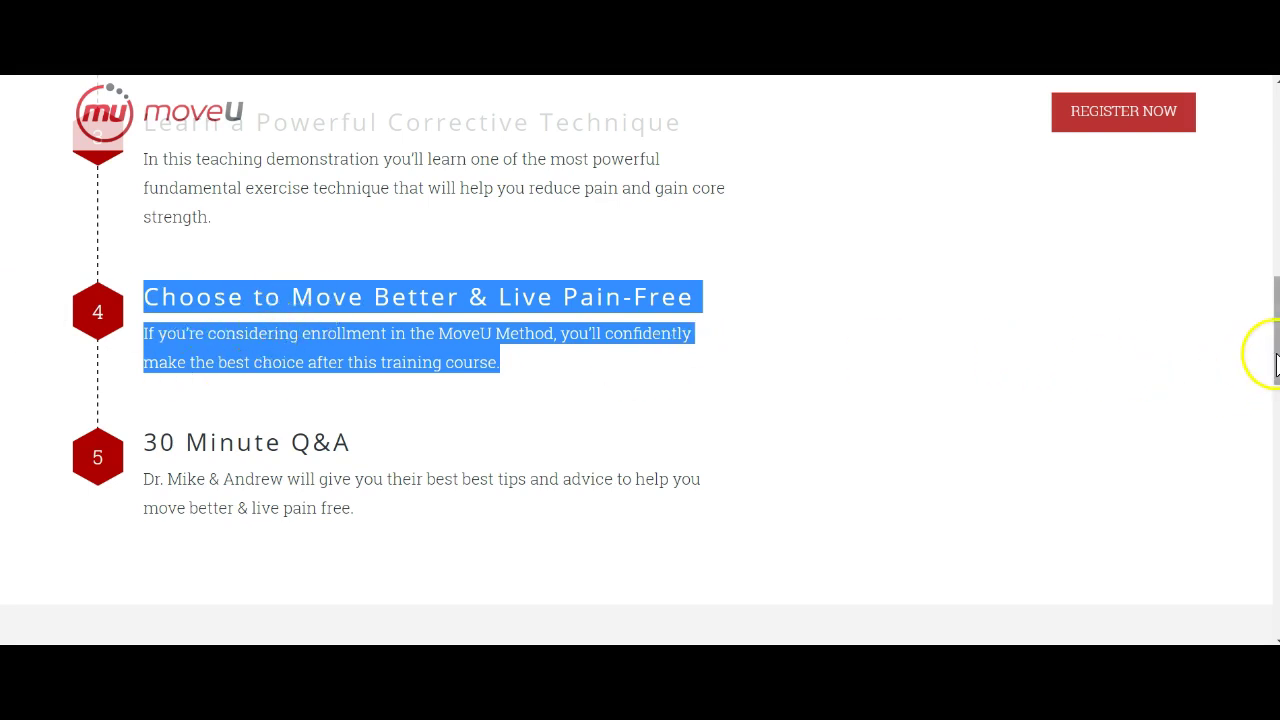
drag(1276, 365, 1276, 392)
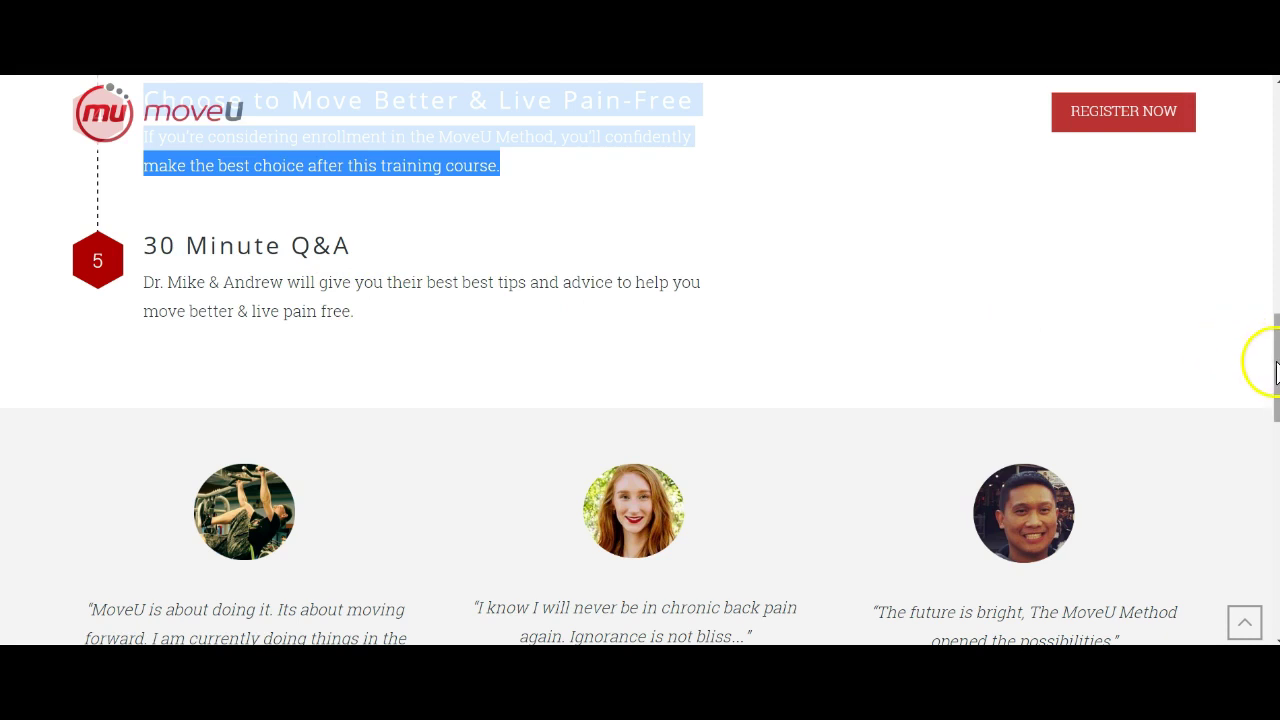
scroll(1276, 372, down, 3)
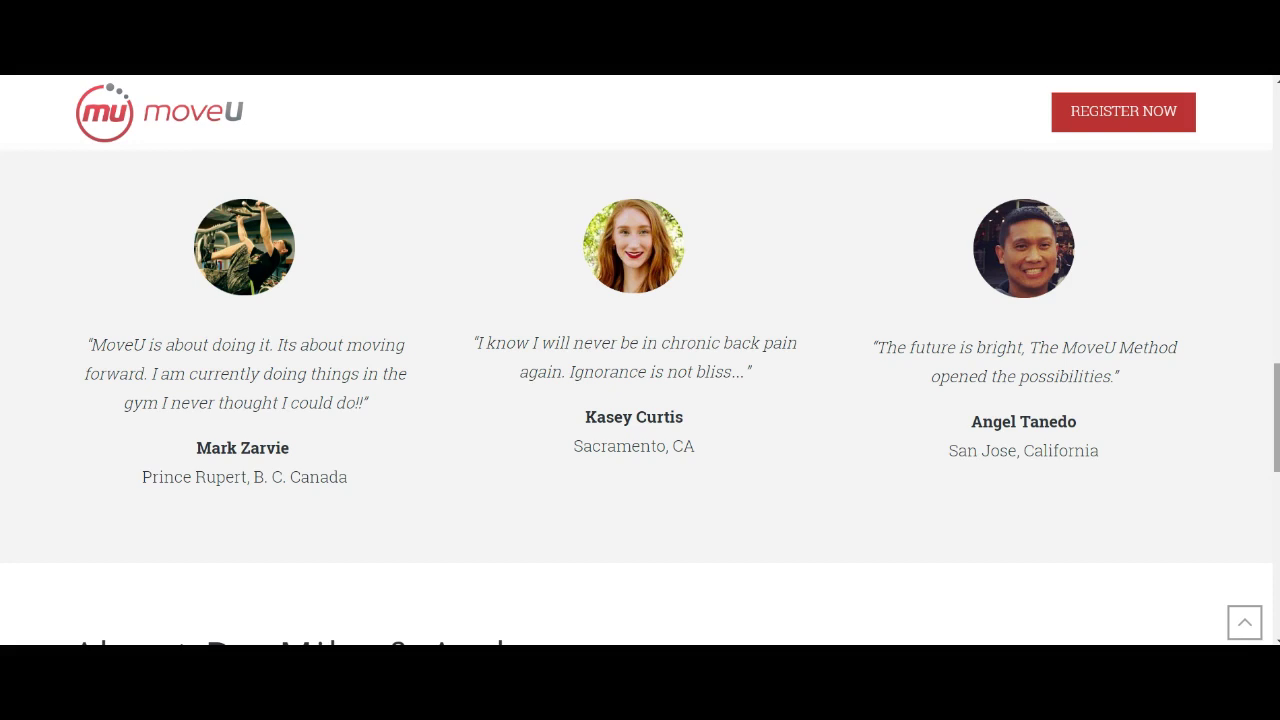
- Review the client testimonials on the moveU landing page and read the About section on the two trainers with their photo
drag(1276, 425, 1276, 431)
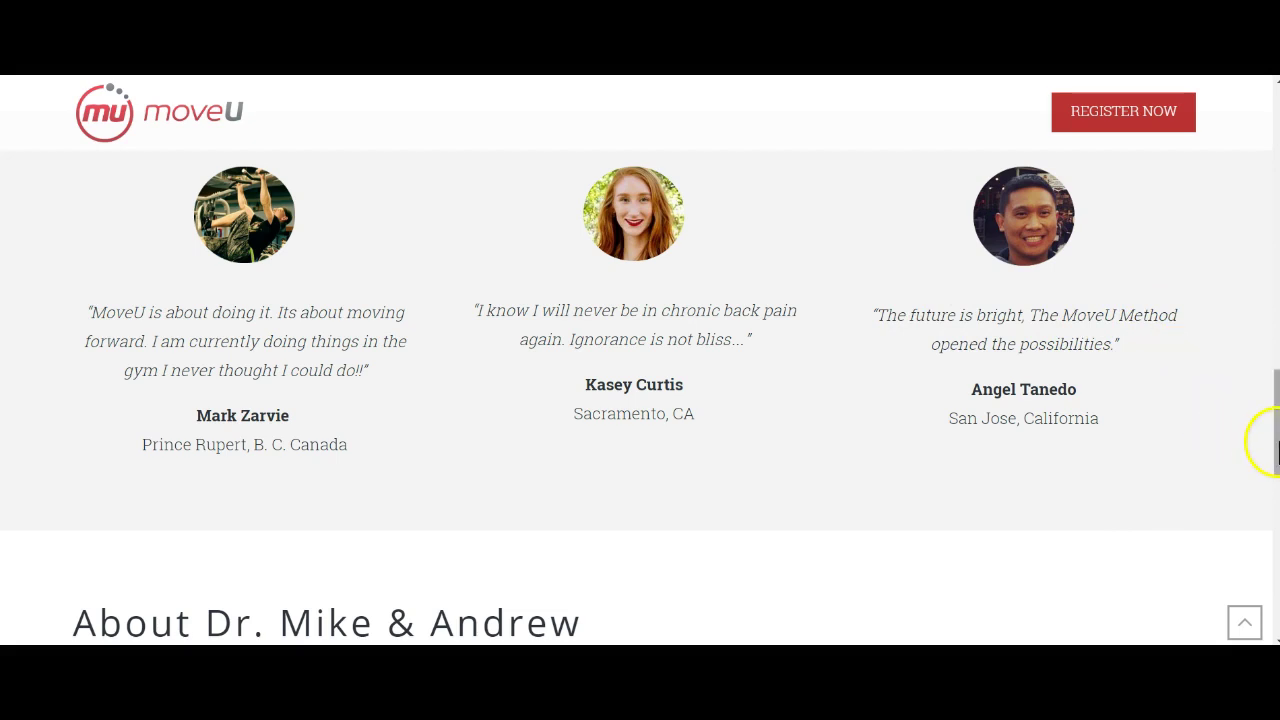
drag(1276, 449, 1276, 432)
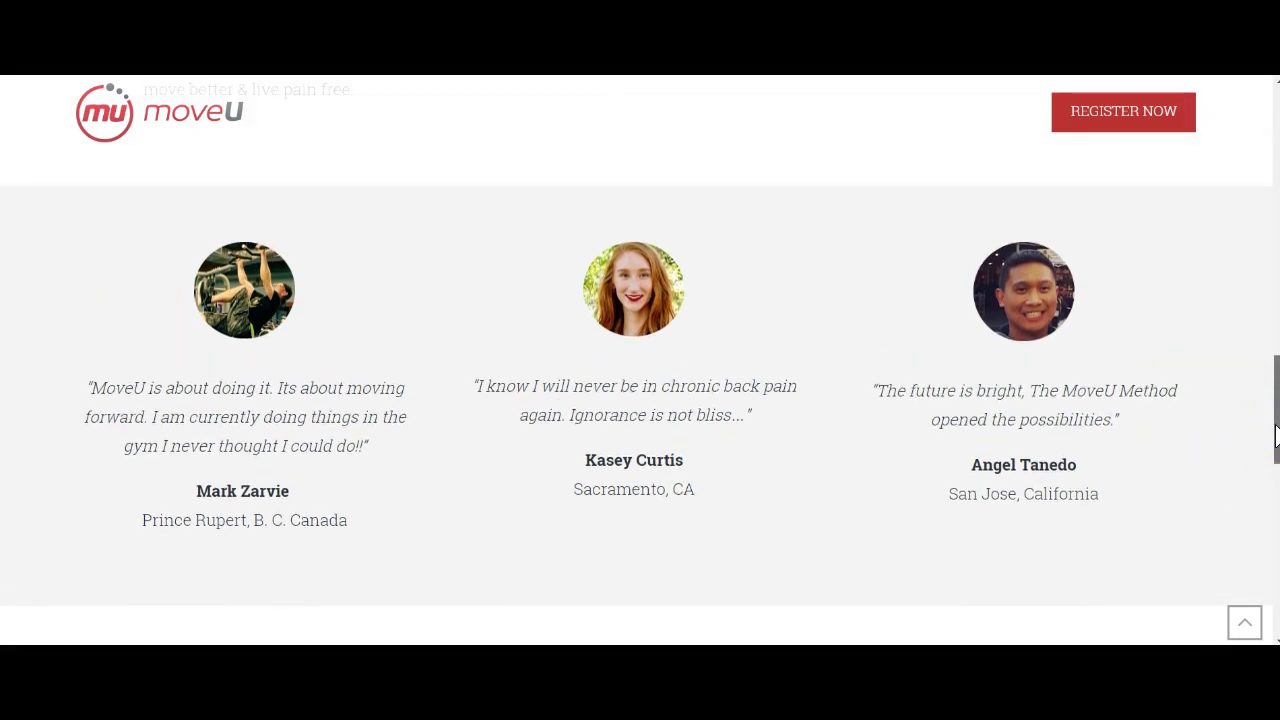
drag(1276, 437, 1276, 535)
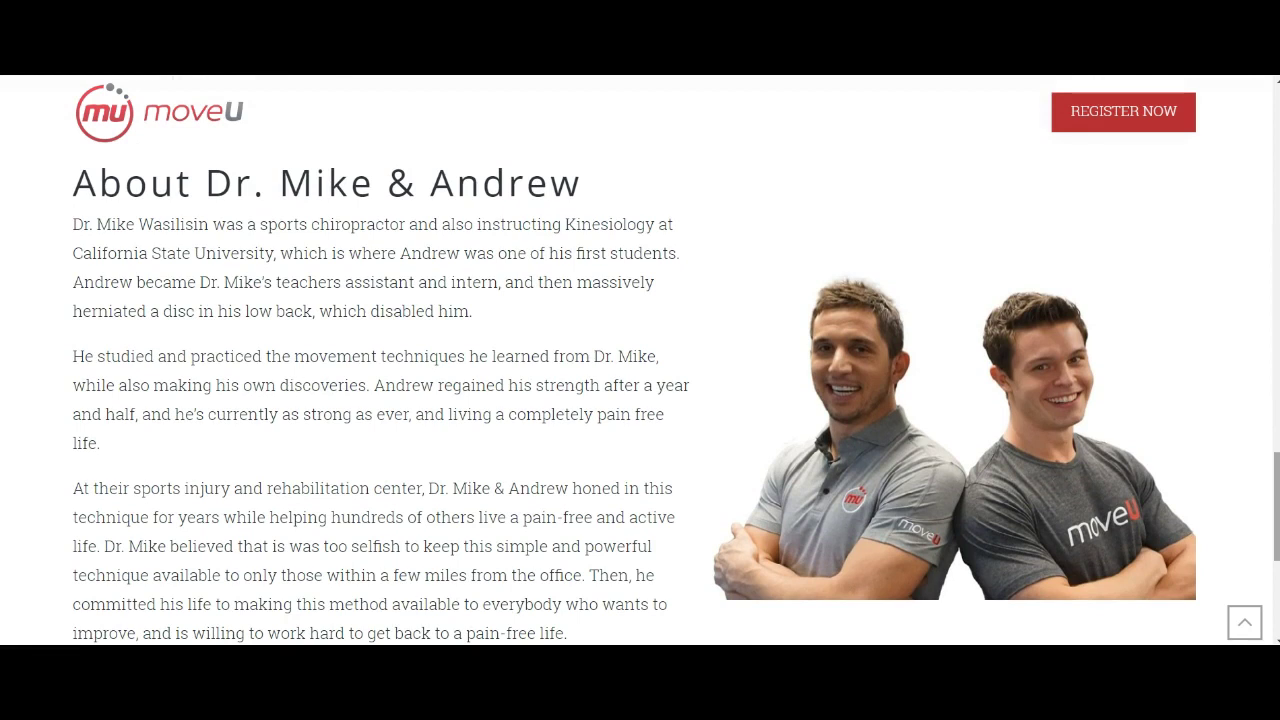
click(1277, 530)
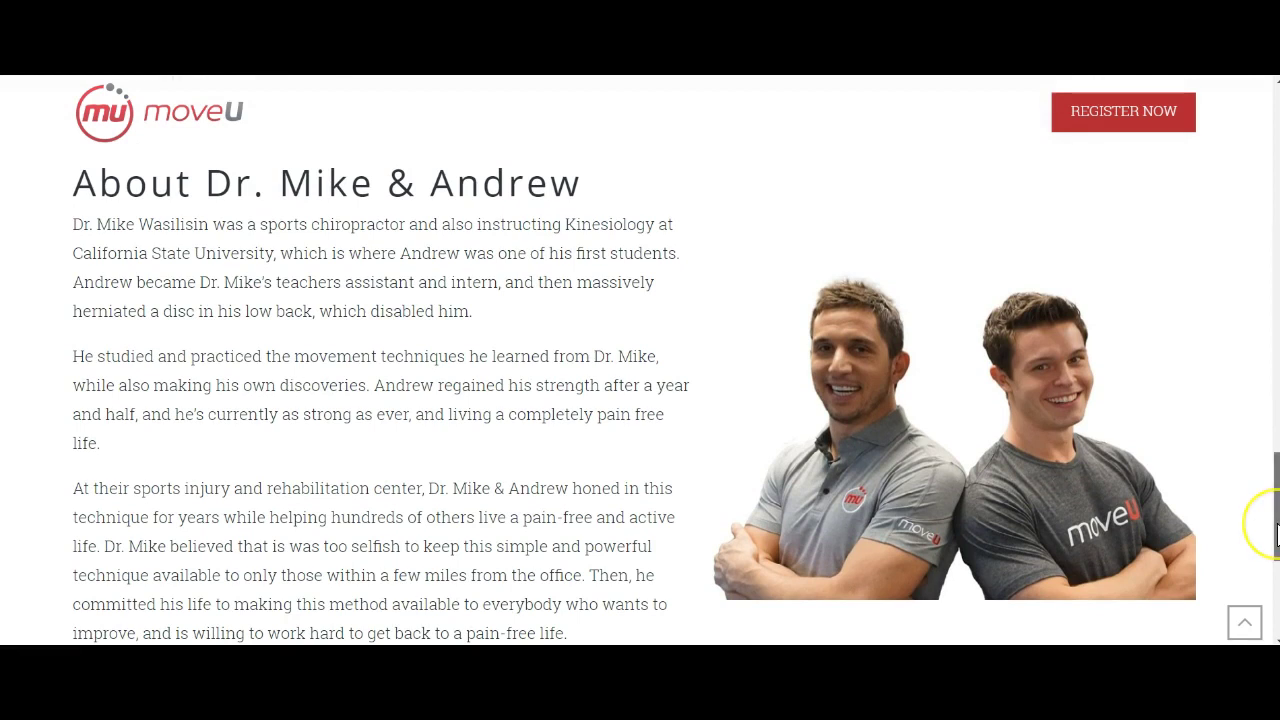
drag(1276, 535, 1276, 542)
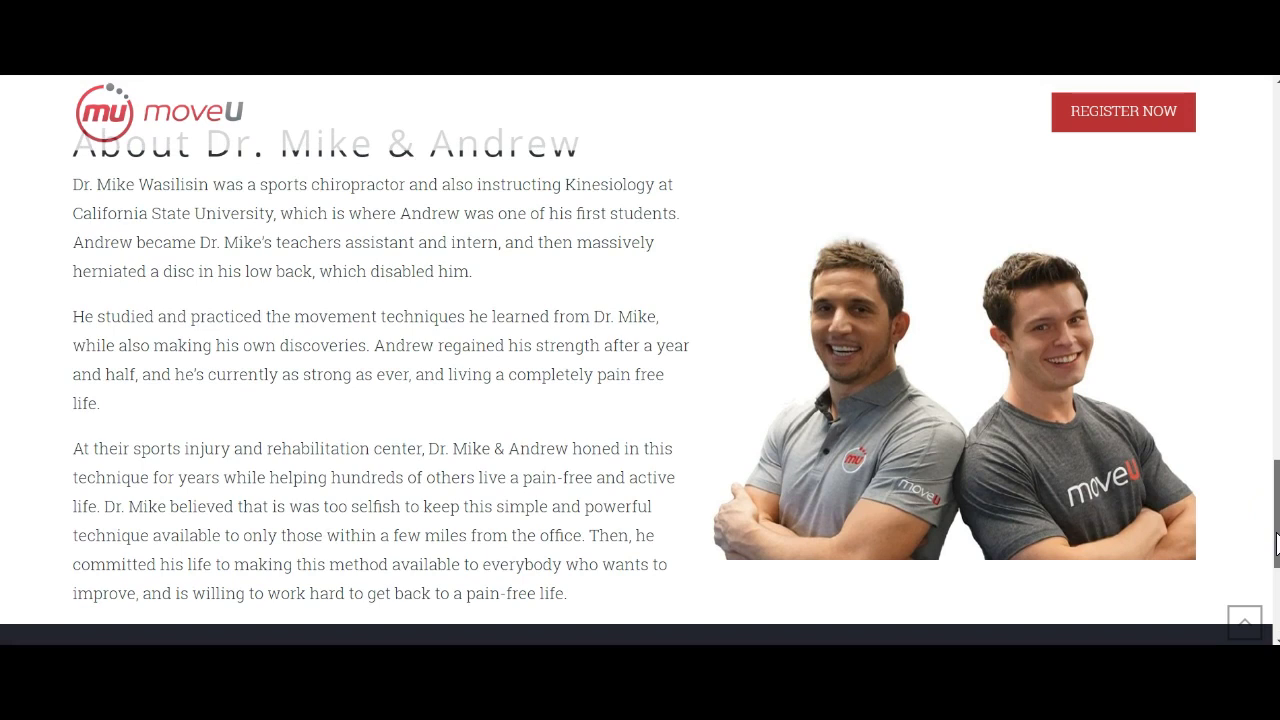
drag(1276, 542, 1276, 549)
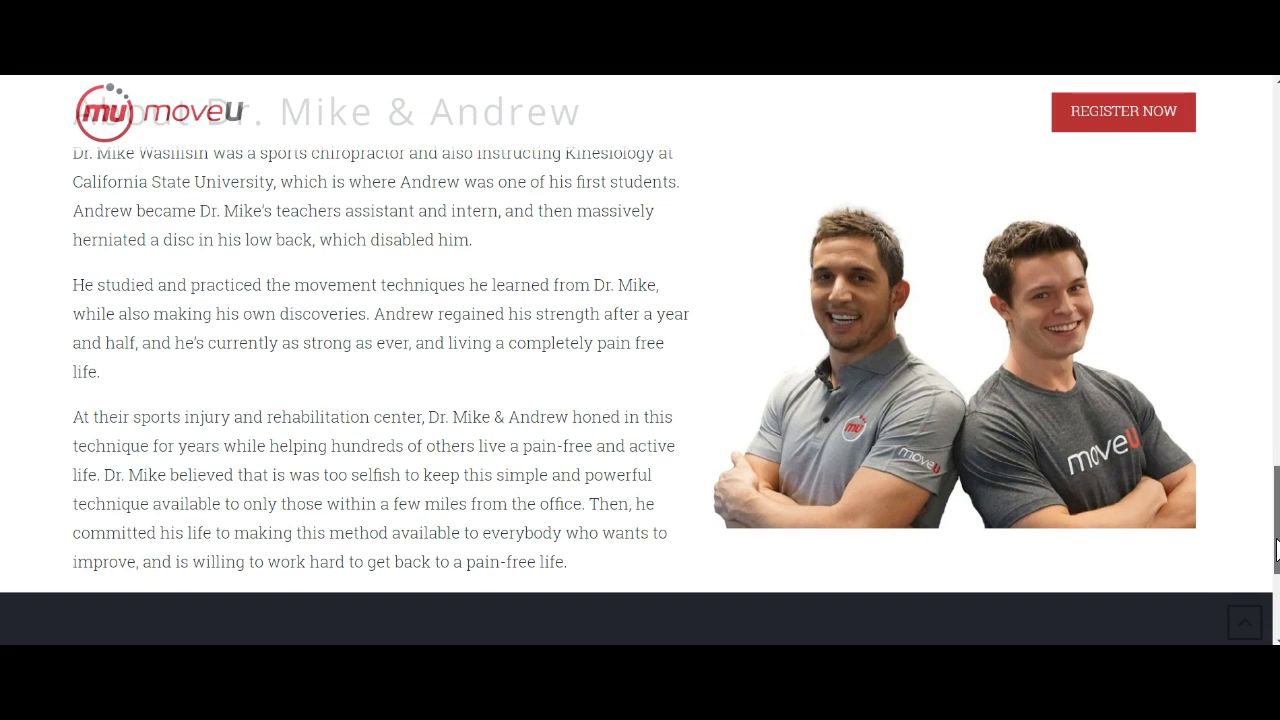
drag(1276, 549, 1276, 543)
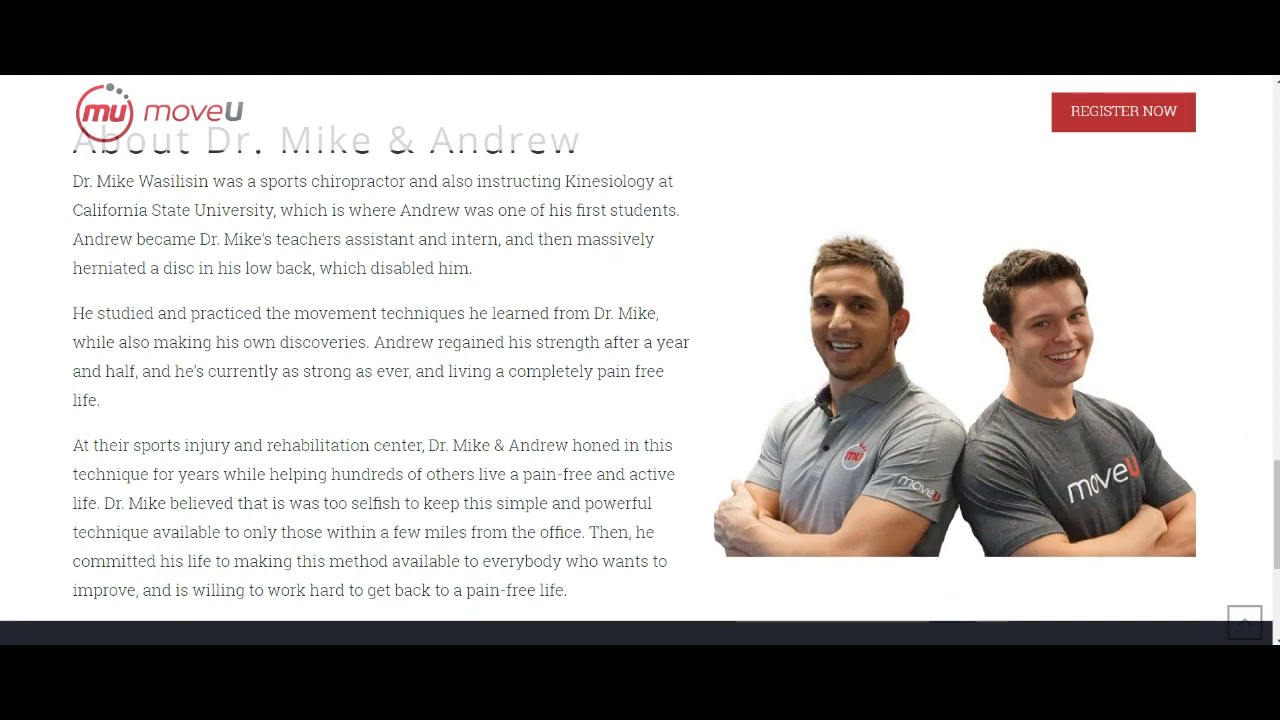
- Re-examine the "Learn to Move Better and Live Pain-Free" hero, the numbered training points and the "Choose a day and time (PST) below" session choices
drag(1276, 510, 1263, 152)
drag(1265, 120, 1261, 224)
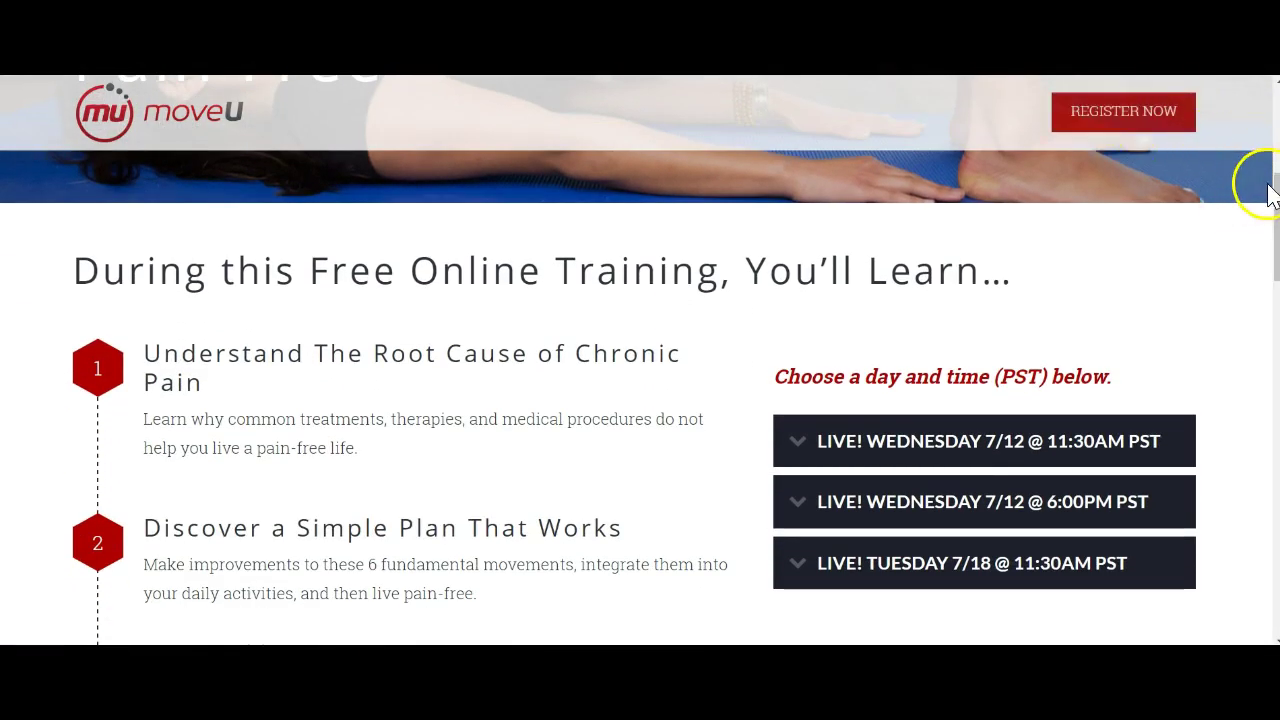
drag(1274, 208, 1276, 245)
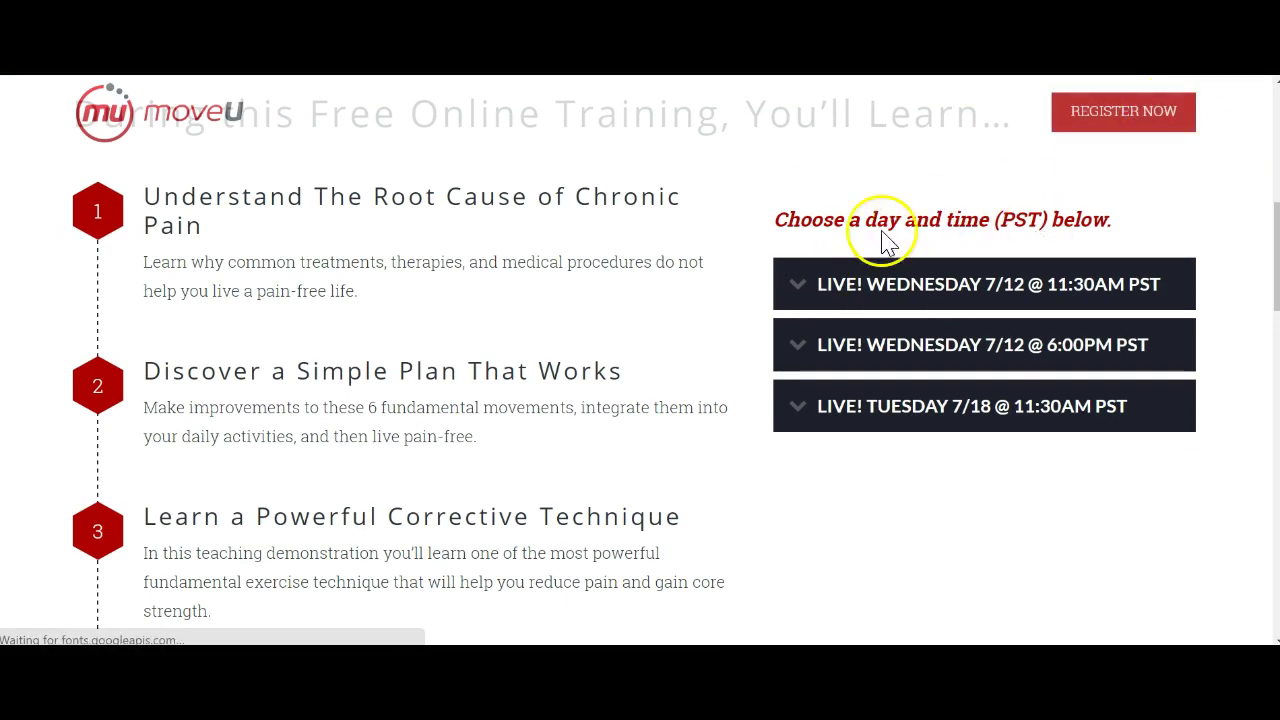
scroll(960, 292, up, 1)
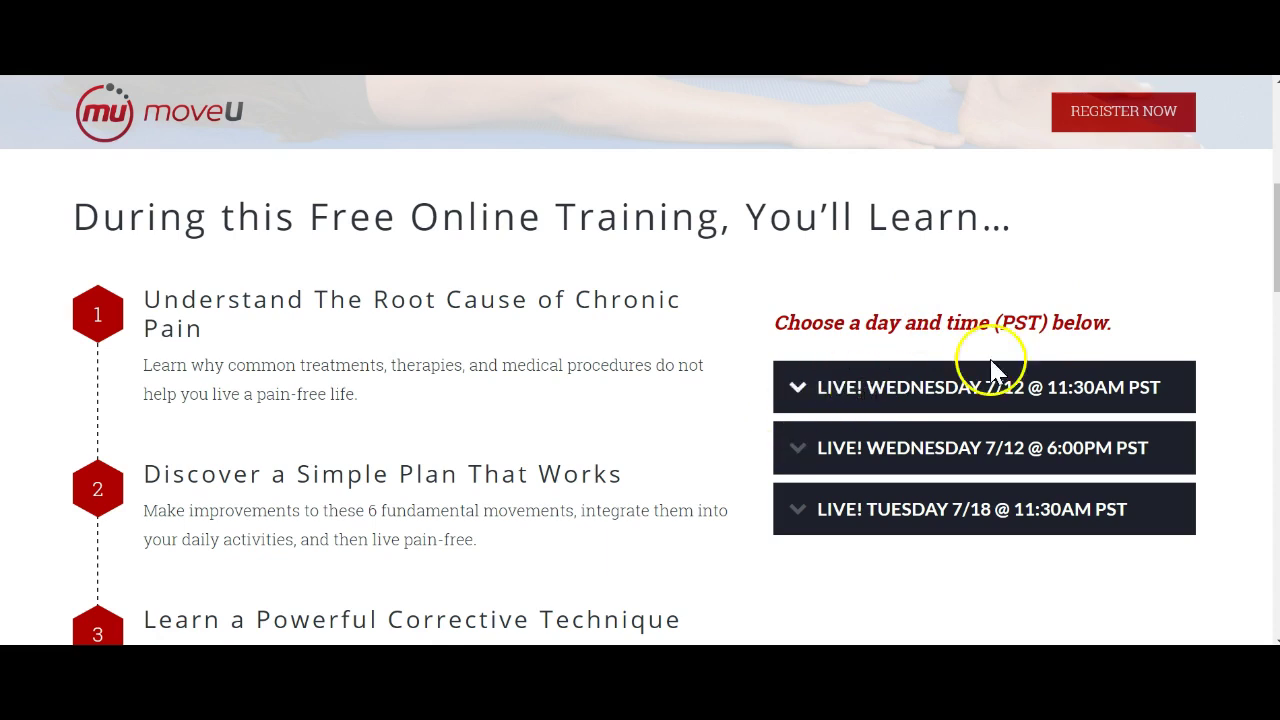
drag(1276, 292, 1262, 186)
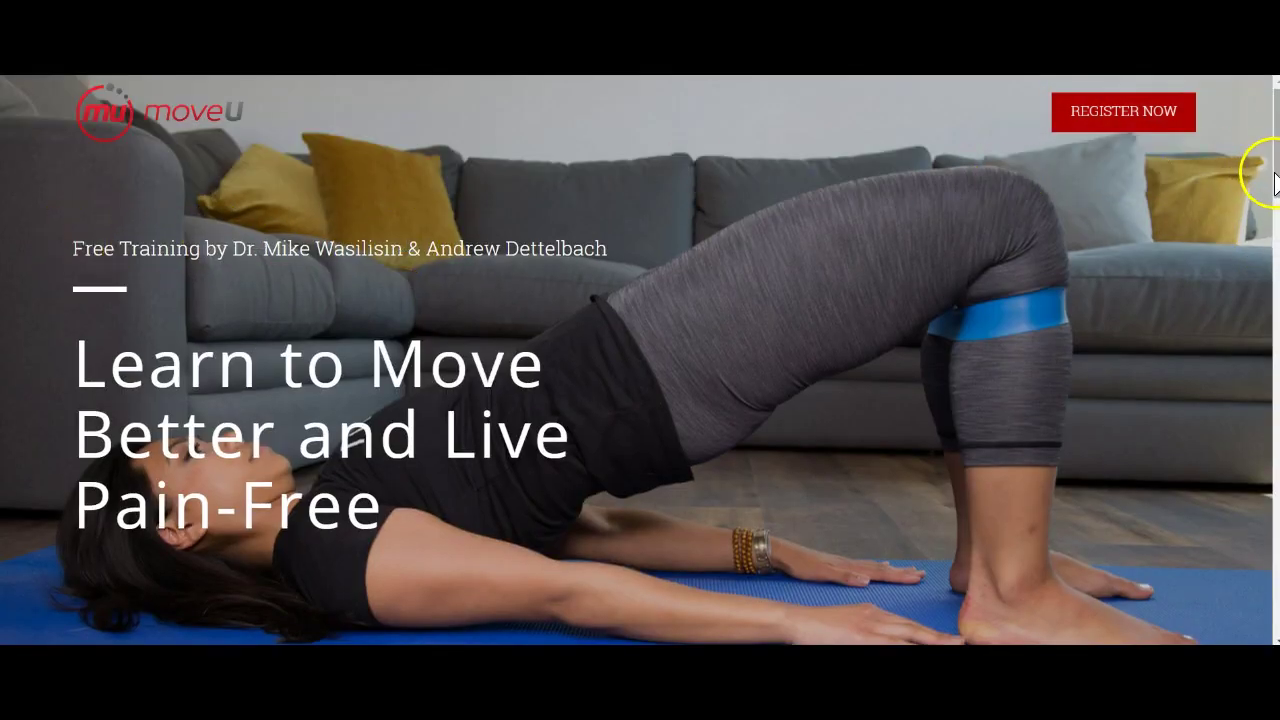
scroll(1275, 180, down, 7)
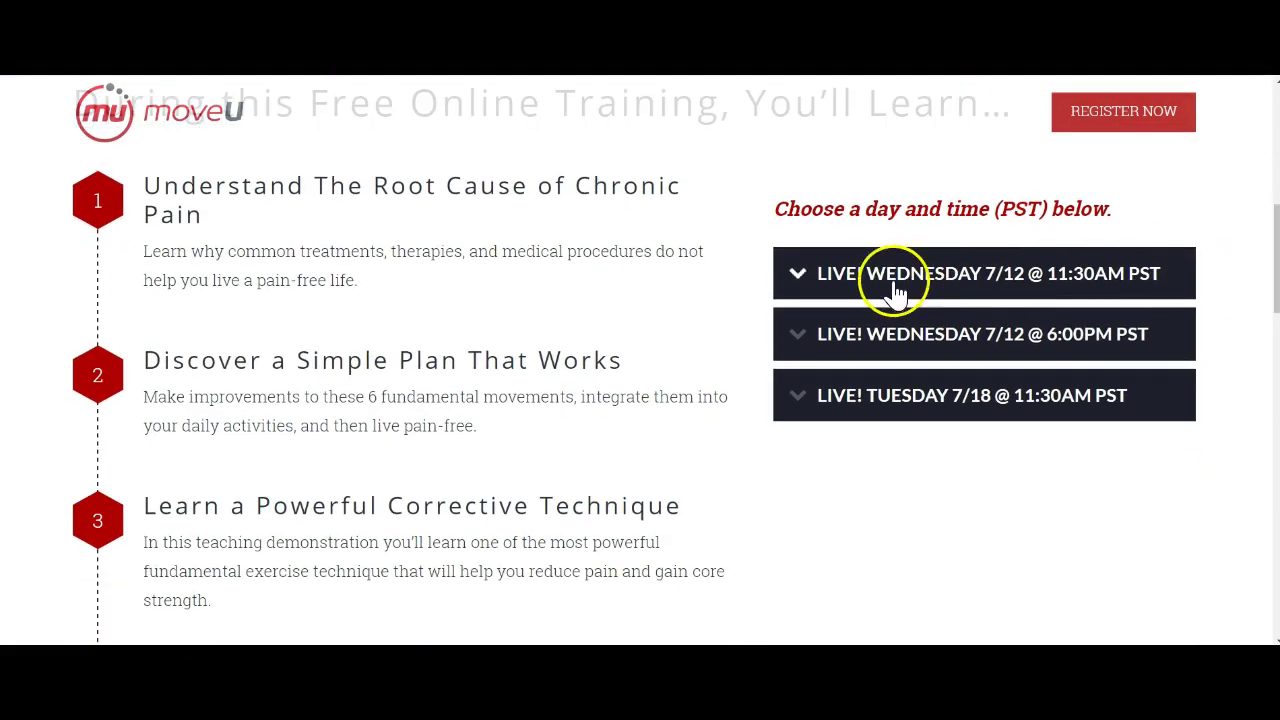